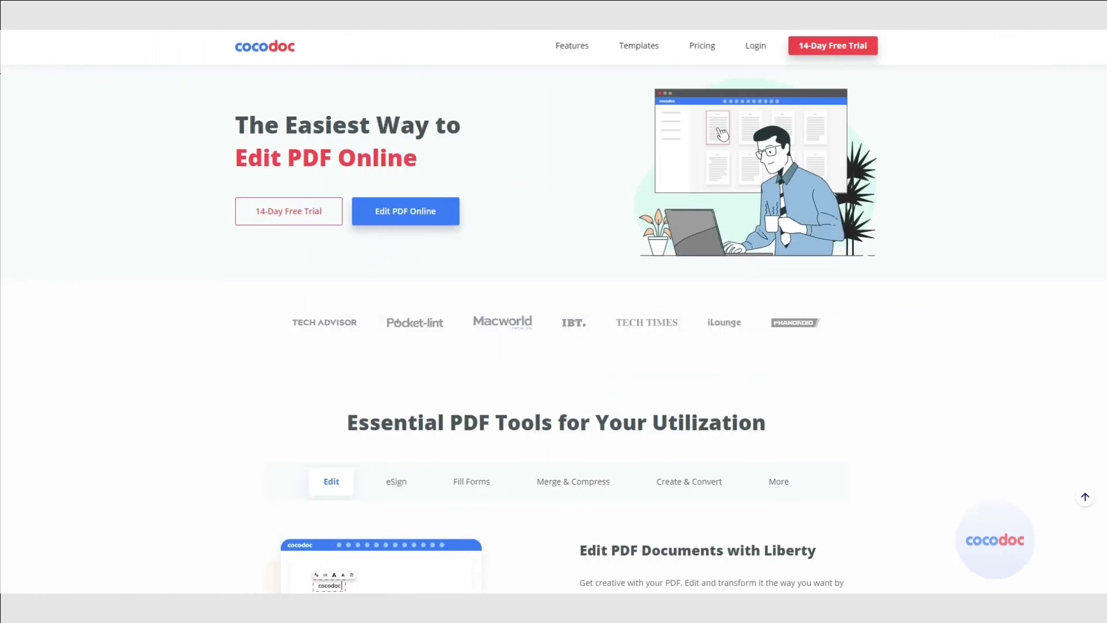
Step: Open CocoDoc's Features page to browse its PDF editor, converter and signing features
left_click(573, 49)
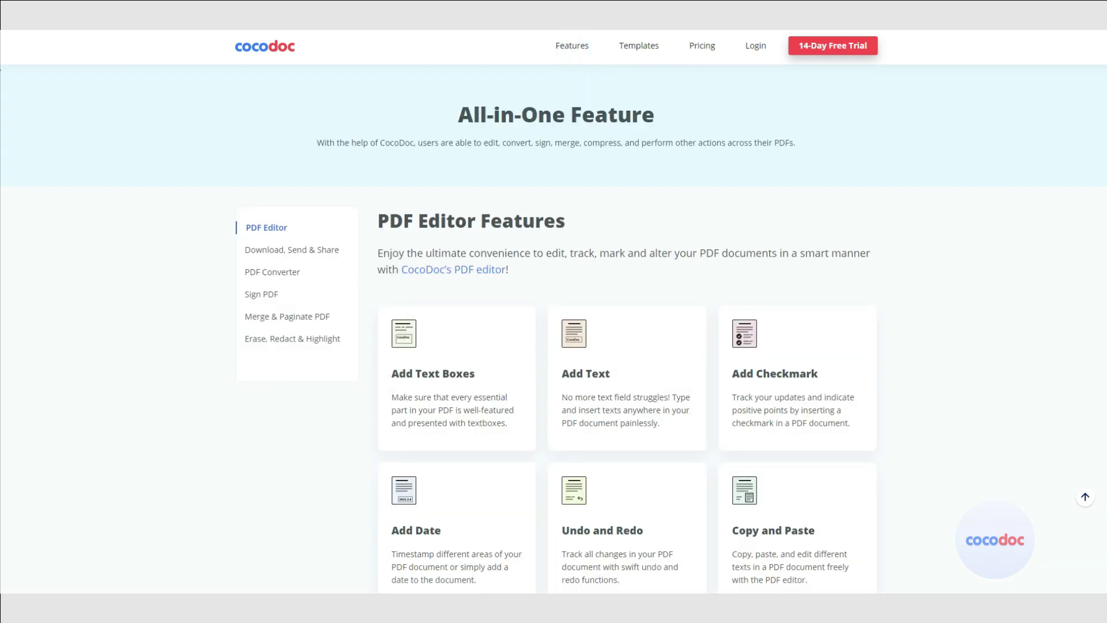
scroll(2, 54, "down", 1)
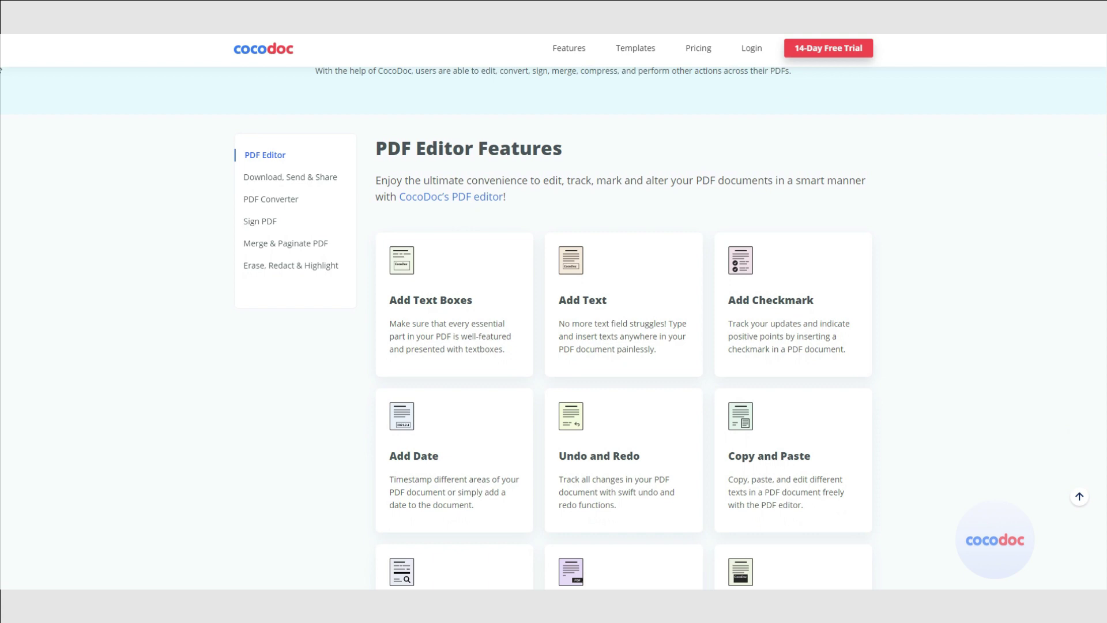
scroll(2, 65, "down", 1)
scroll(3, 78, "down", 1)
scroll(2, 95, "down", 1)
scroll(2, 100, "down", 1)
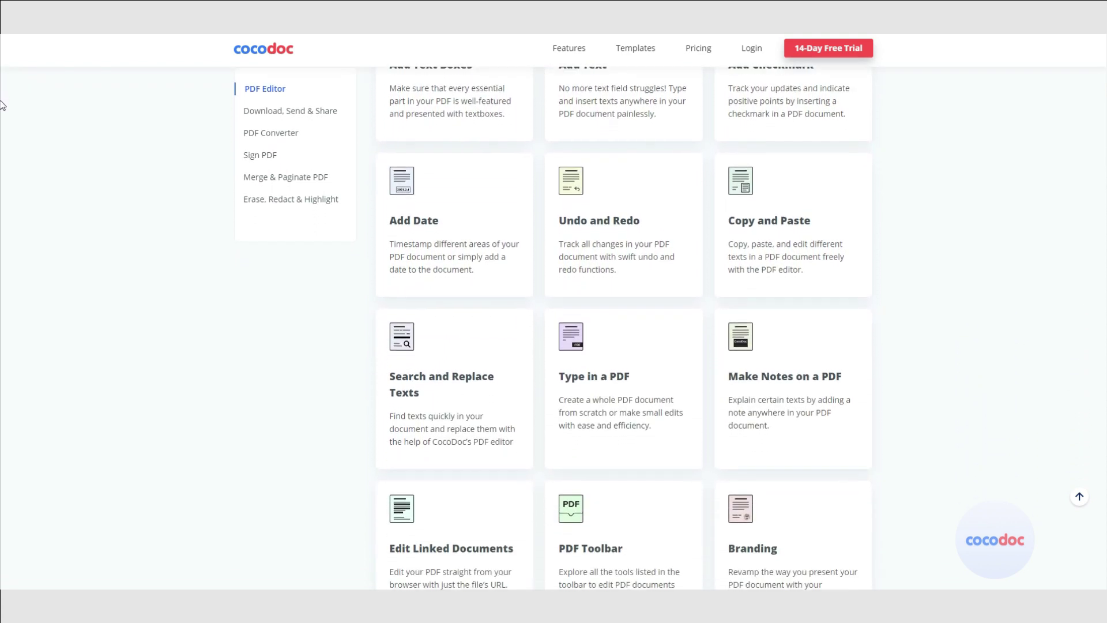
scroll(2, 106, "down", 1)
scroll(1, 114, "down", 1)
scroll(2, 124, "down", 1)
scroll(2, 135, "down", 1)
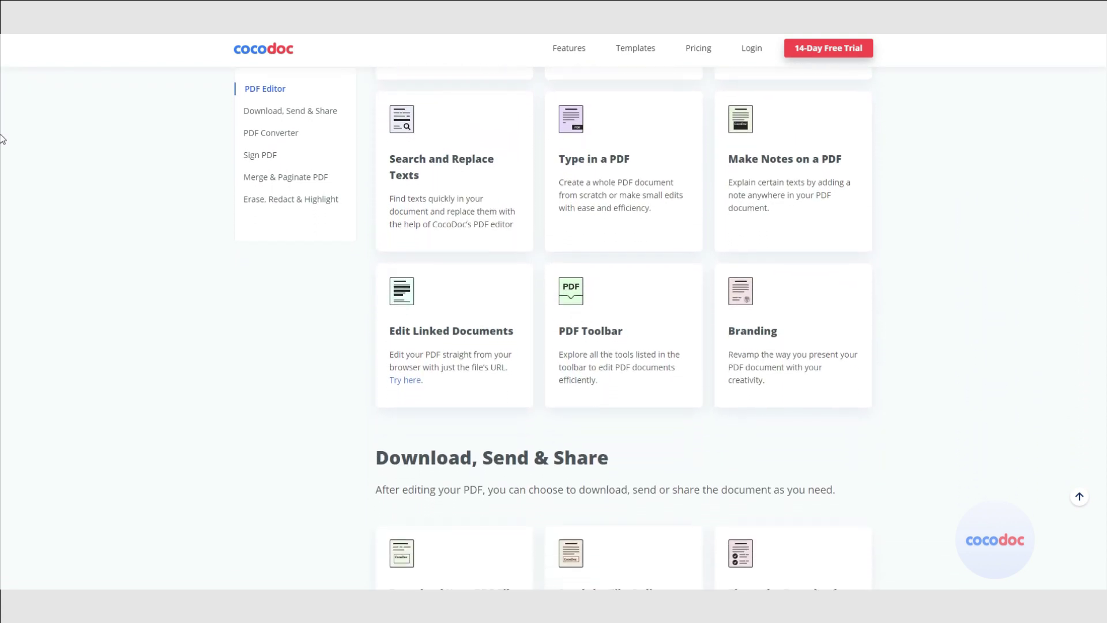
scroll(2, 143, "down", 1)
scroll(2, 149, "down", 1)
scroll(1, 156, "down", 1)
scroll(2, 164, "down", 1)
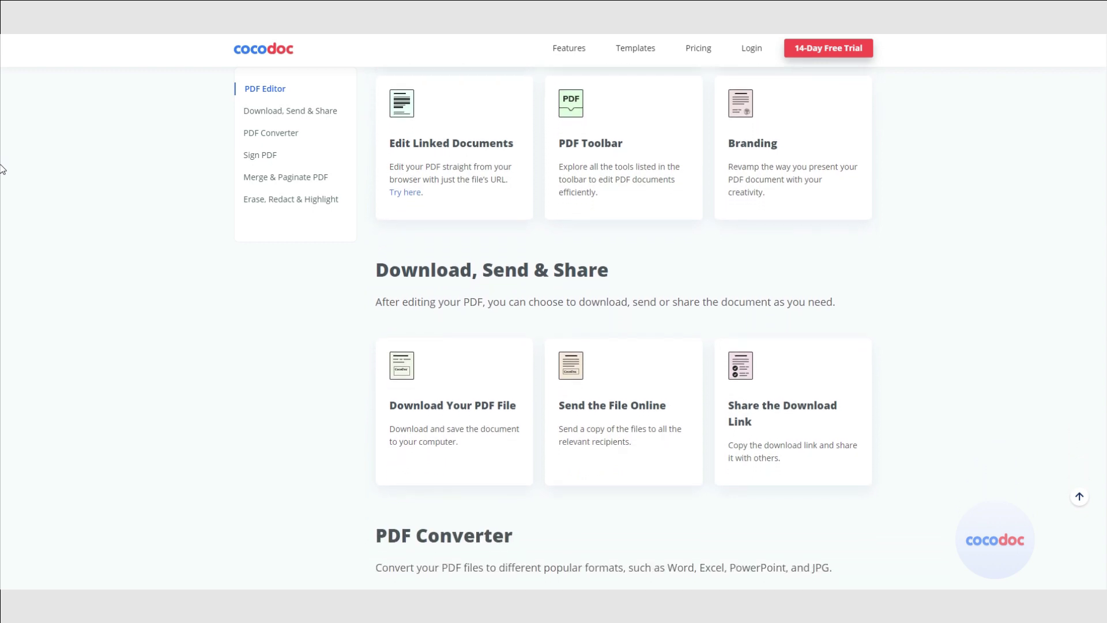
scroll(2, 172, "down", 1)
scroll(2, 179, "down", 1)
scroll(1, 186, "down", 1)
scroll(2, 194, "down", 1)
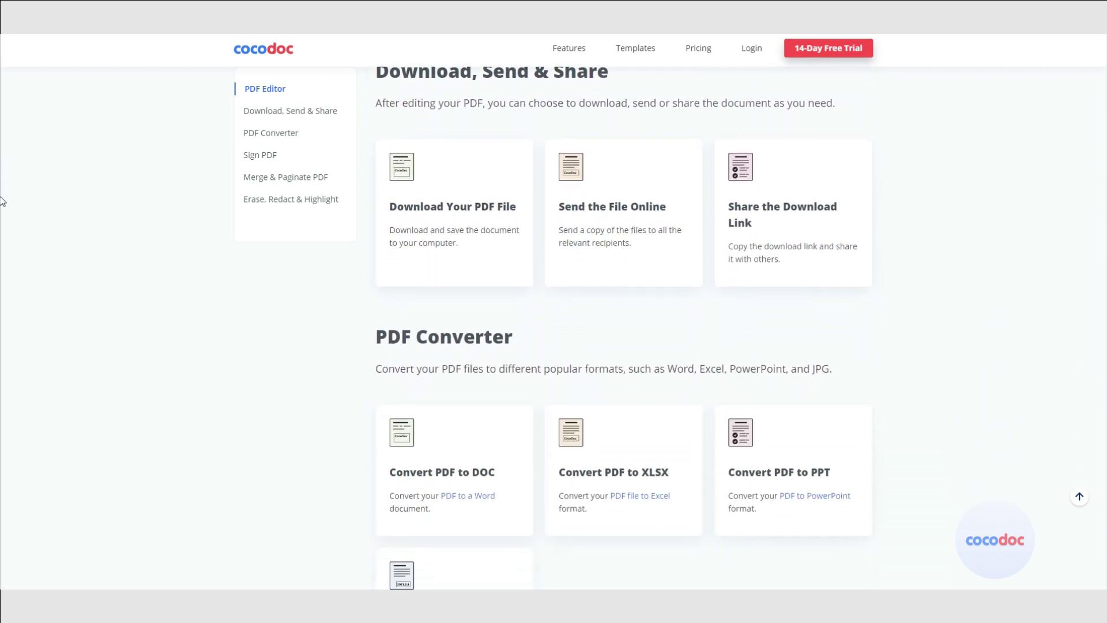
scroll(2, 206, "down", 1)
scroll(2, 220, "down", 1)
scroll(2, 231, "down", 1)
scroll(2, 238, "down", 1)
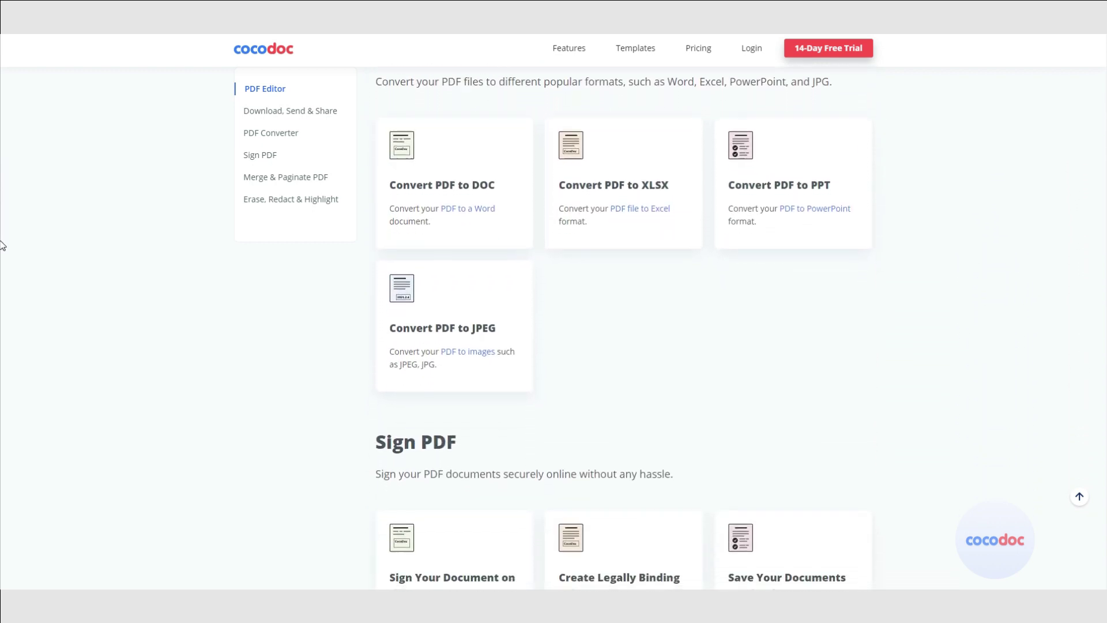
scroll(2, 245, "down", 1)
scroll(1, 259, "down", 1)
scroll(1, 270, "down", 1)
scroll(2, 286, "down", 1)
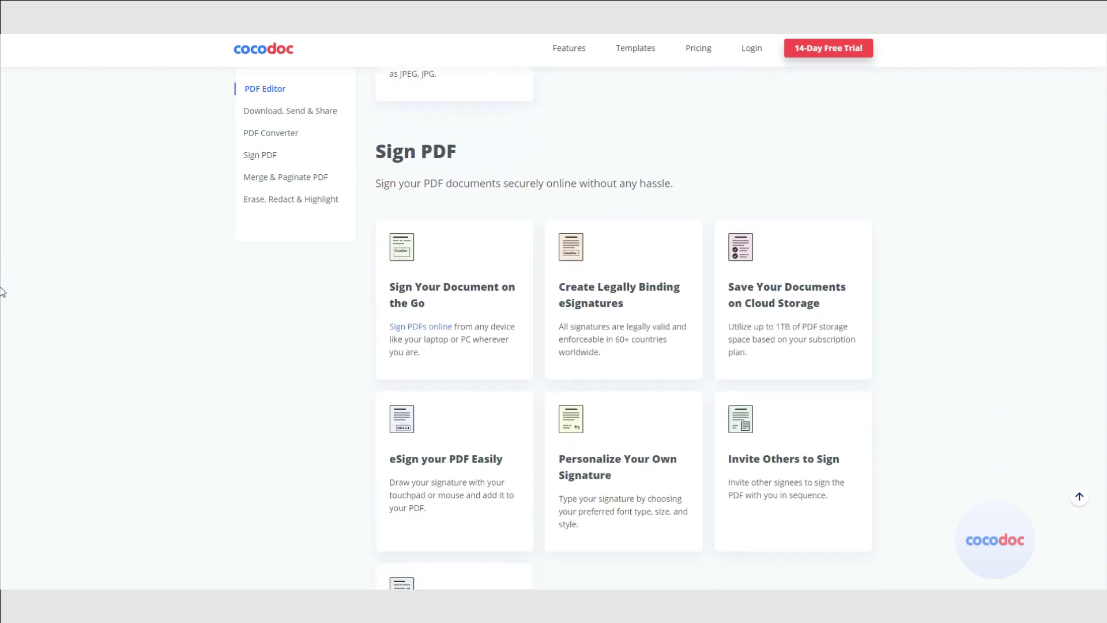
scroll(2, 307, "down", 1)
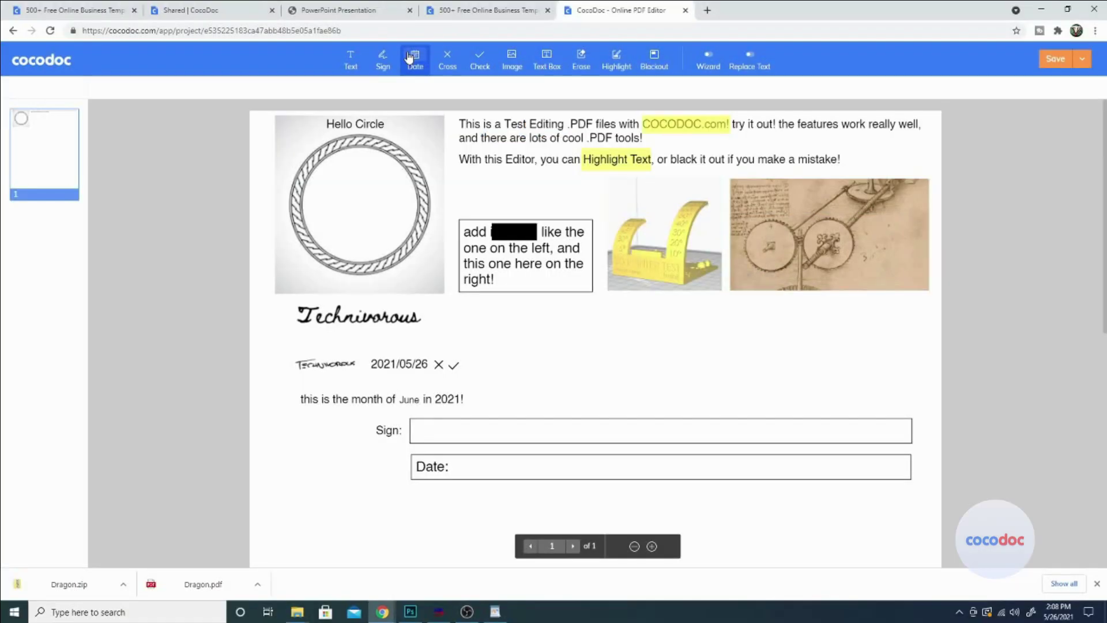
Step: Stamp the date 2021/05/26 into the form's Date field
left_click(415, 60)
left_click(449, 460)
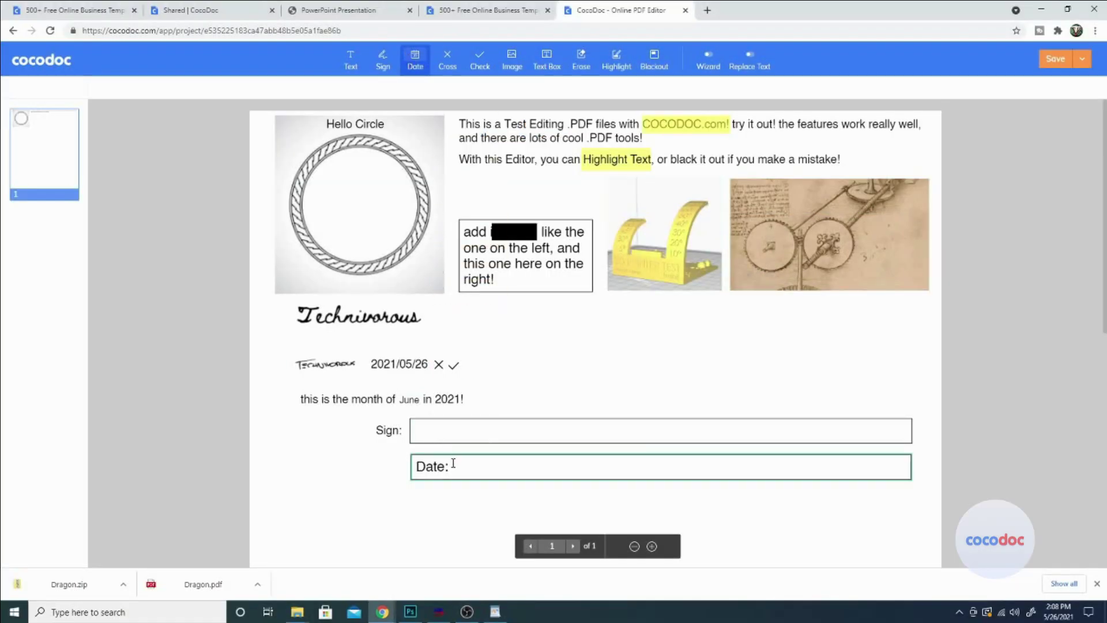
left_click(479, 389)
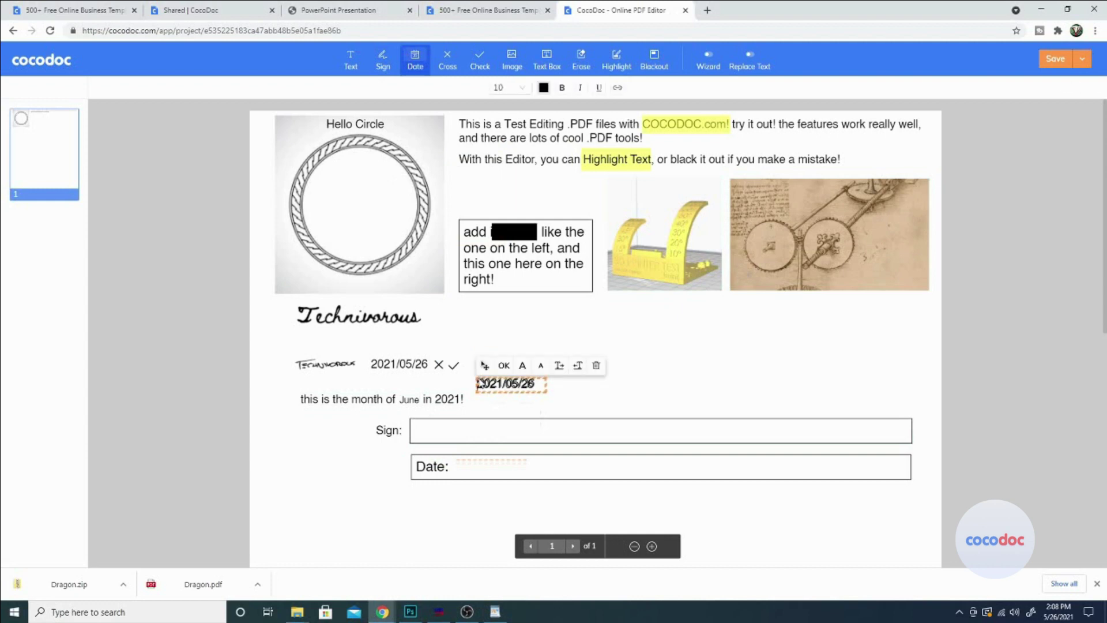
left_click_drag(480, 391, 465, 448)
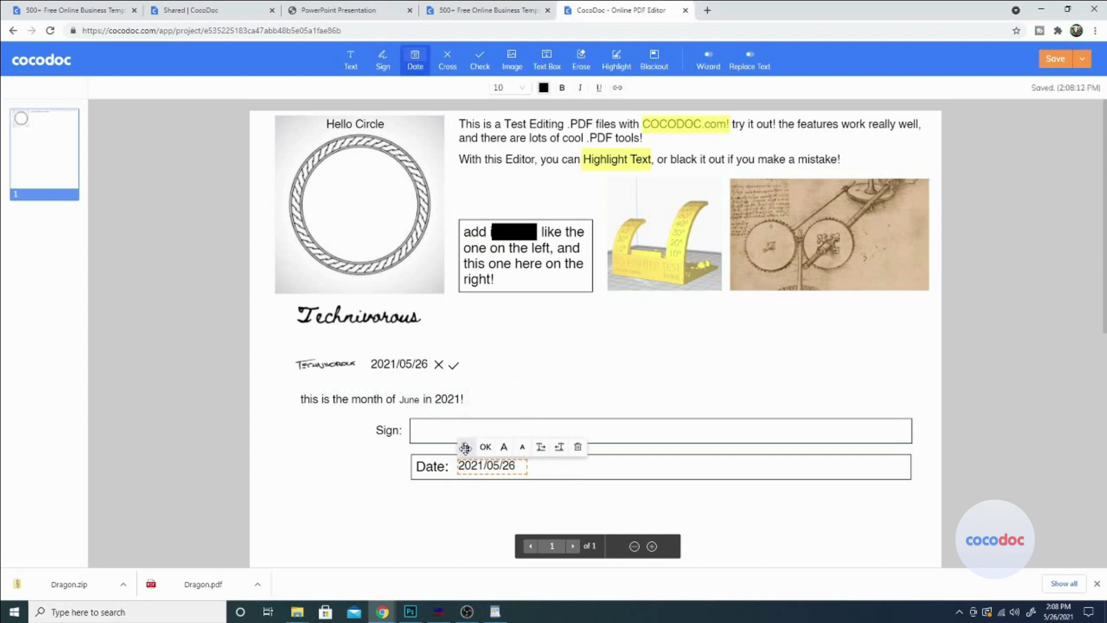
Step: Move the small signature and a checkmark into the Sign field
left_click(327, 372)
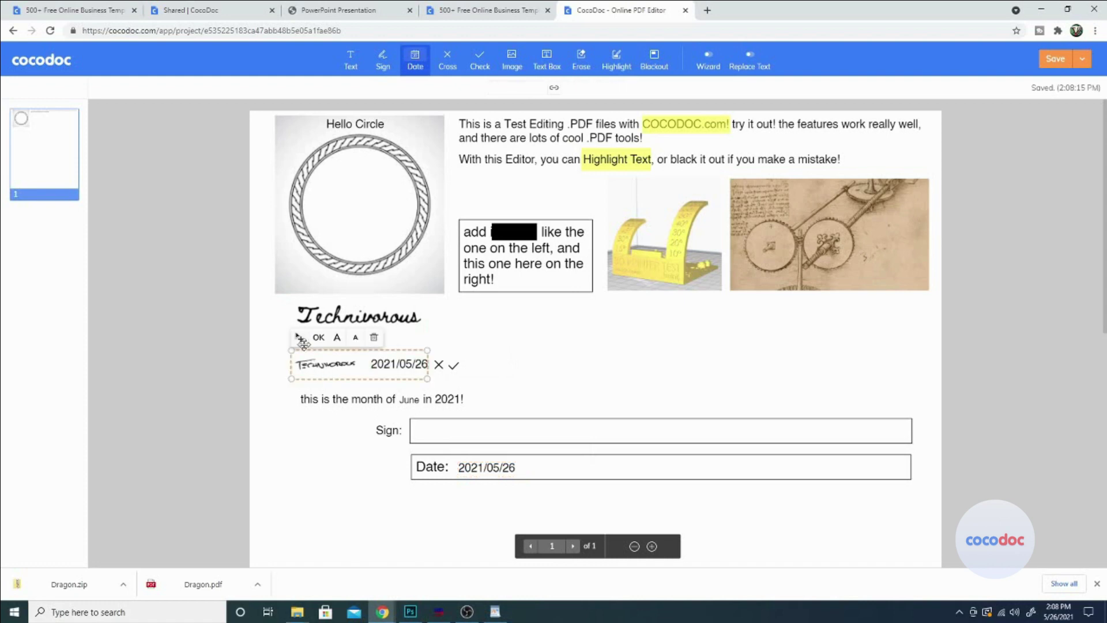
left_click_drag(301, 340, 423, 399)
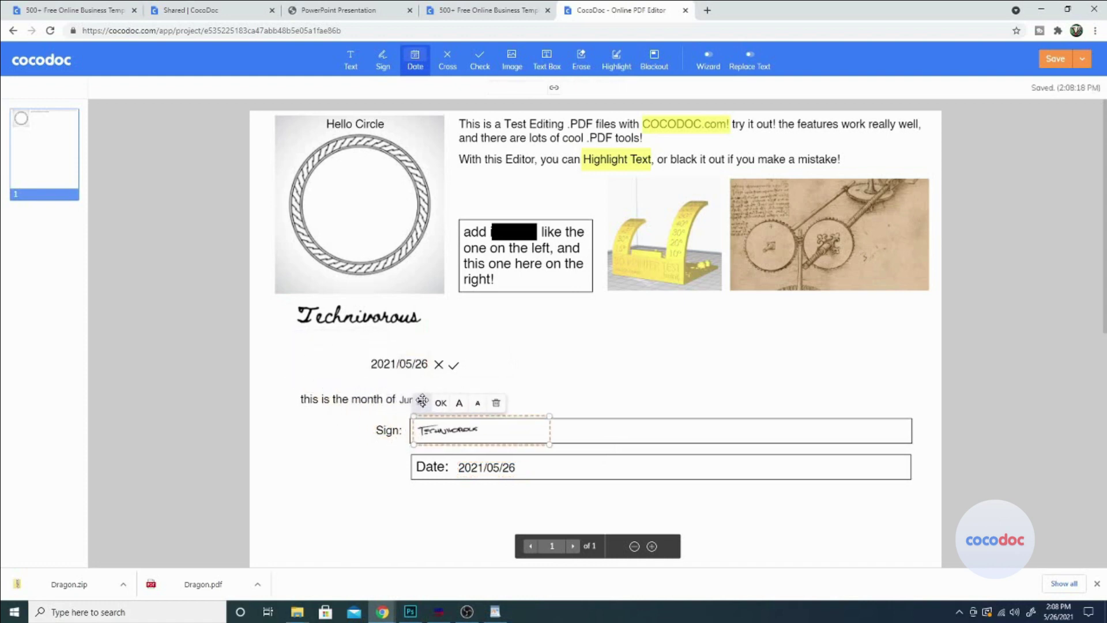
left_click_drag(422, 400, 421, 402)
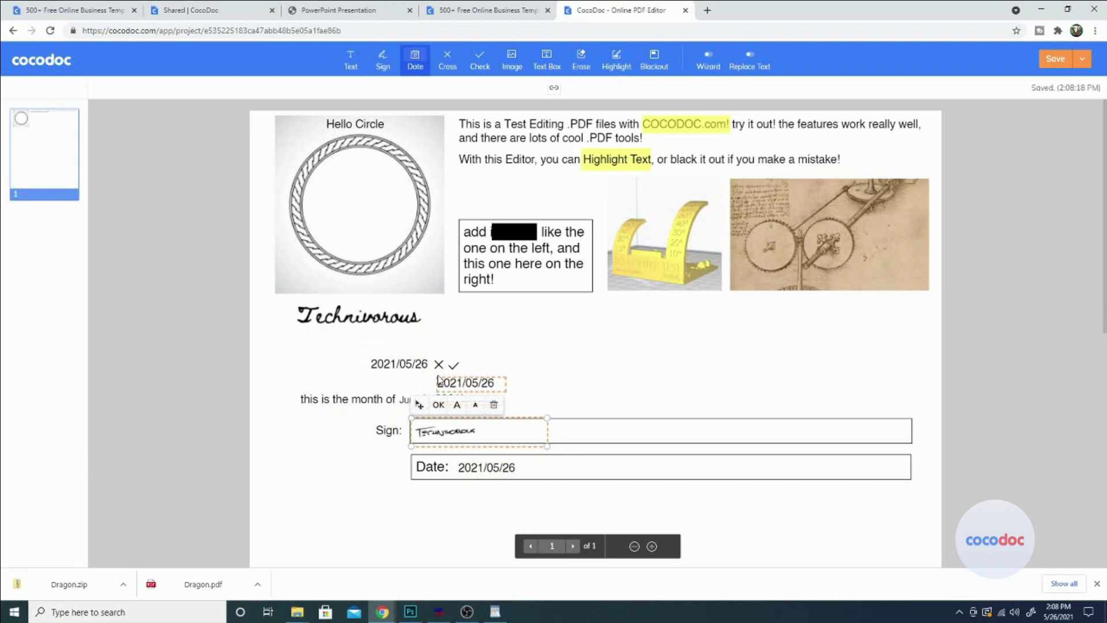
left_click(453, 364)
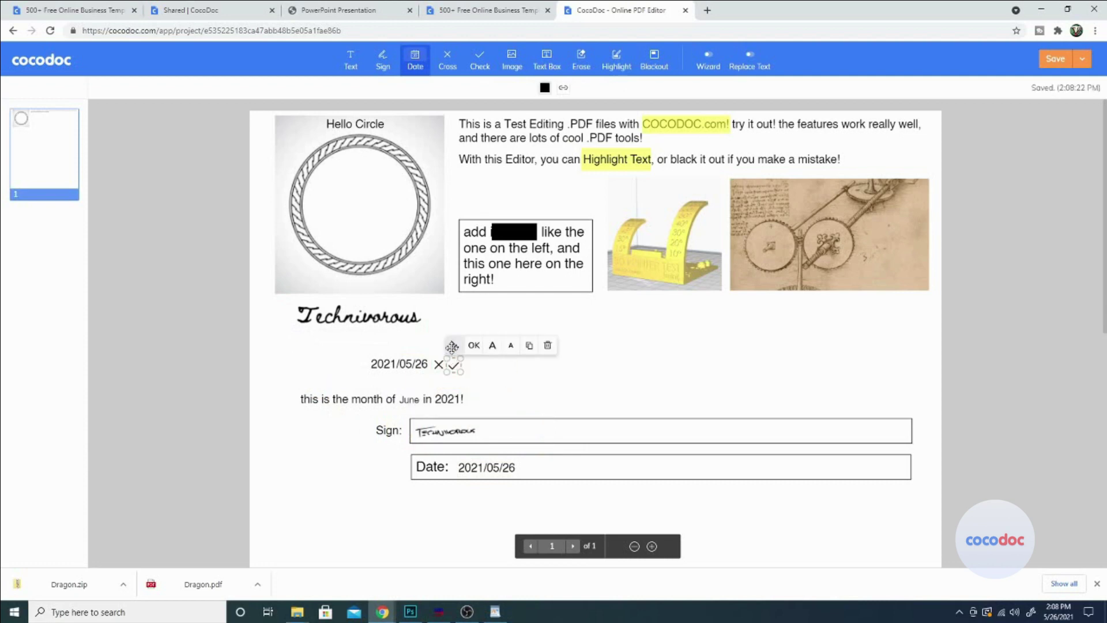
left_click_drag(451, 347, 486, 410)
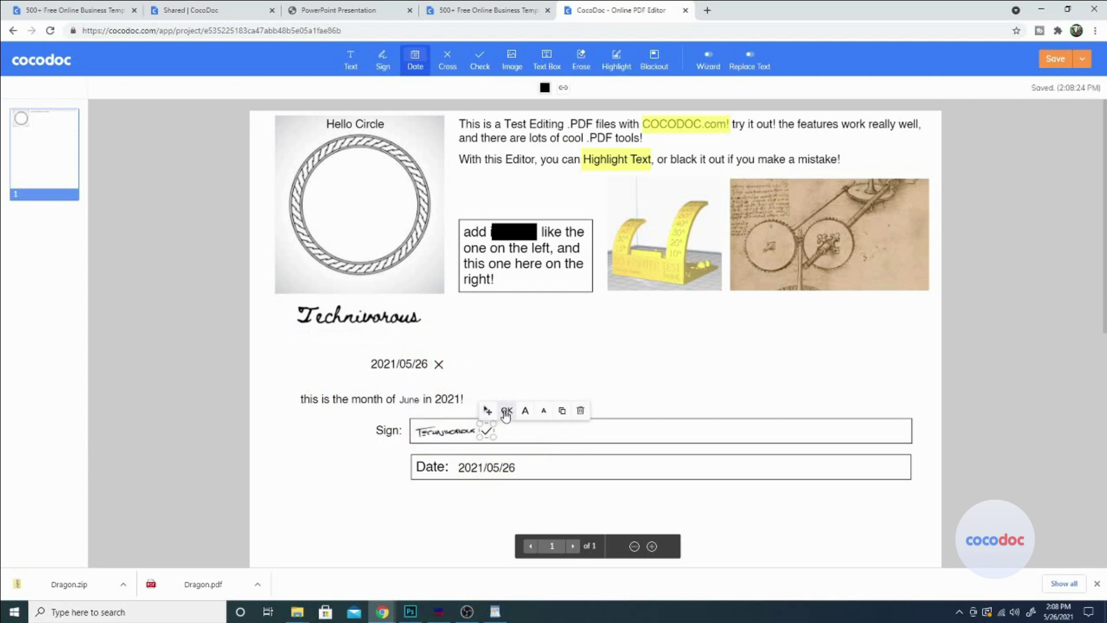
left_click(506, 411)
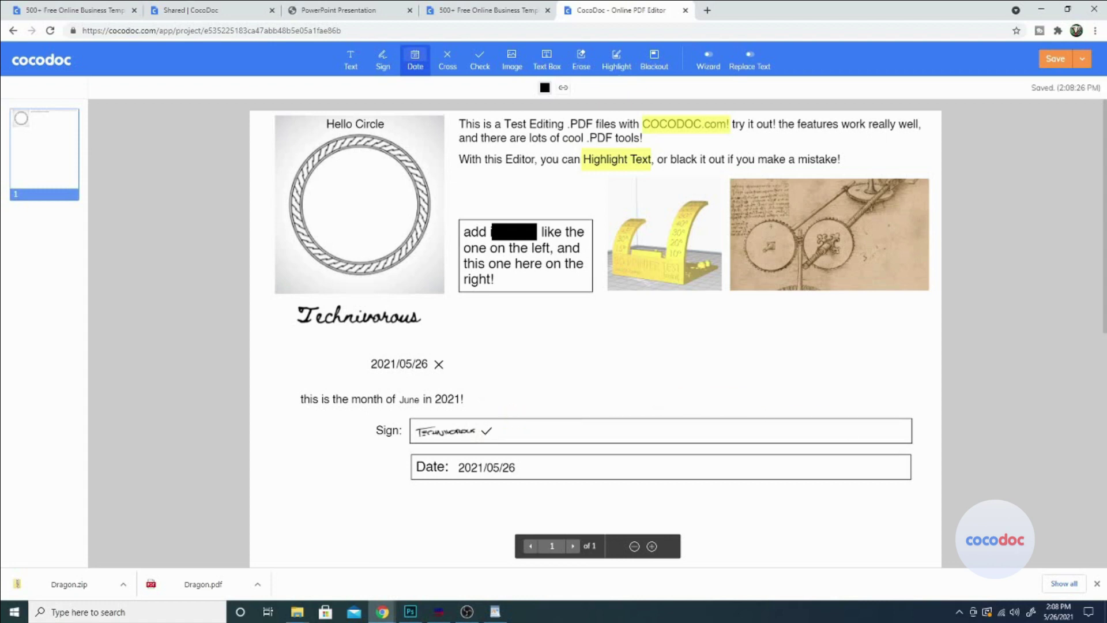
Step: Go to cocodoc.com and upload My PDF from the Desktop as a new PDF
left_click(355, 33)
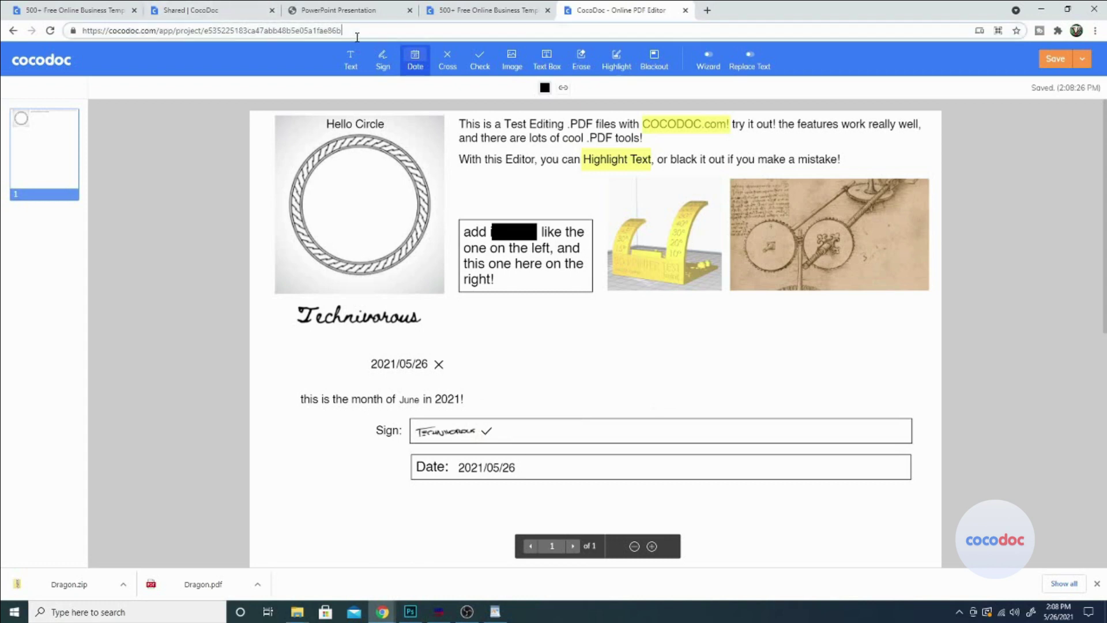
type("coc")
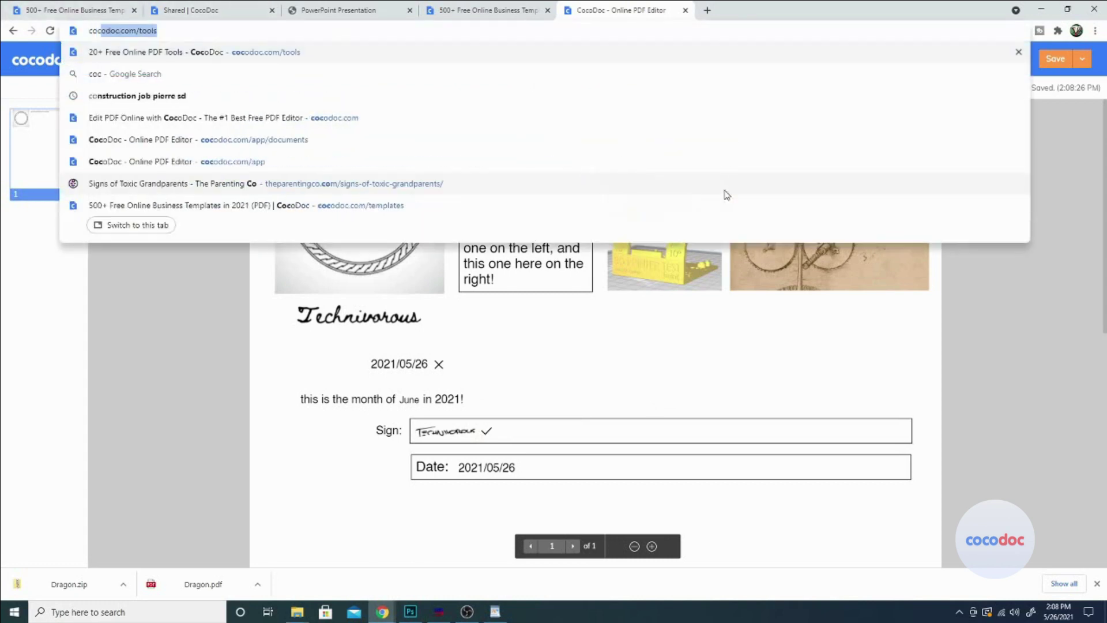
type("odoc.com")
key("Return")
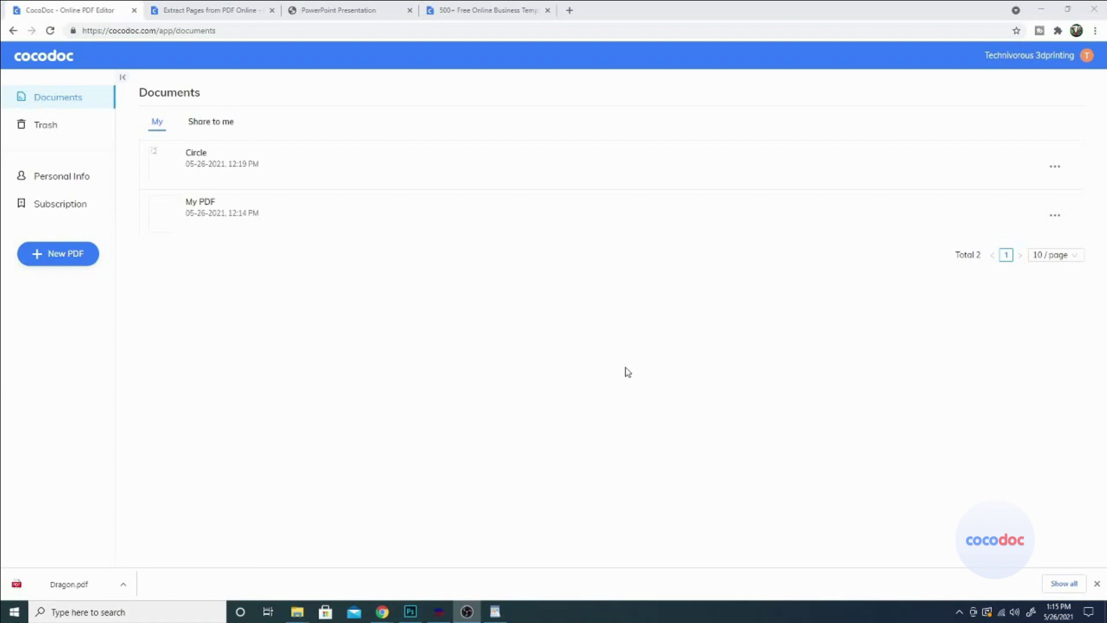
left_click(50, 258)
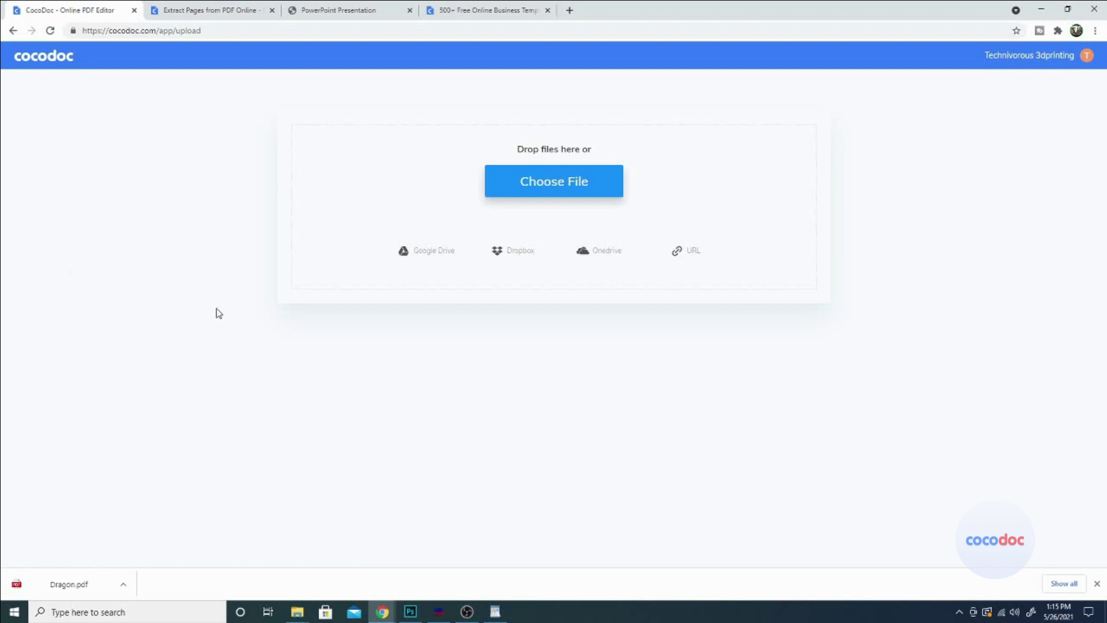
left_click(551, 175)
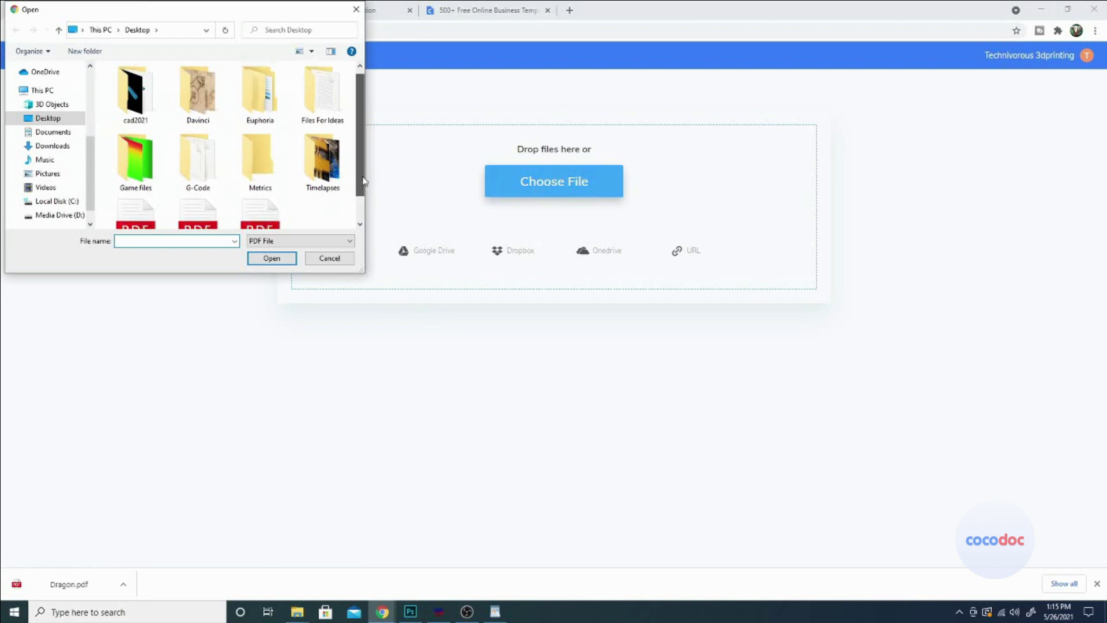
left_click_drag(362, 172, 364, 213)
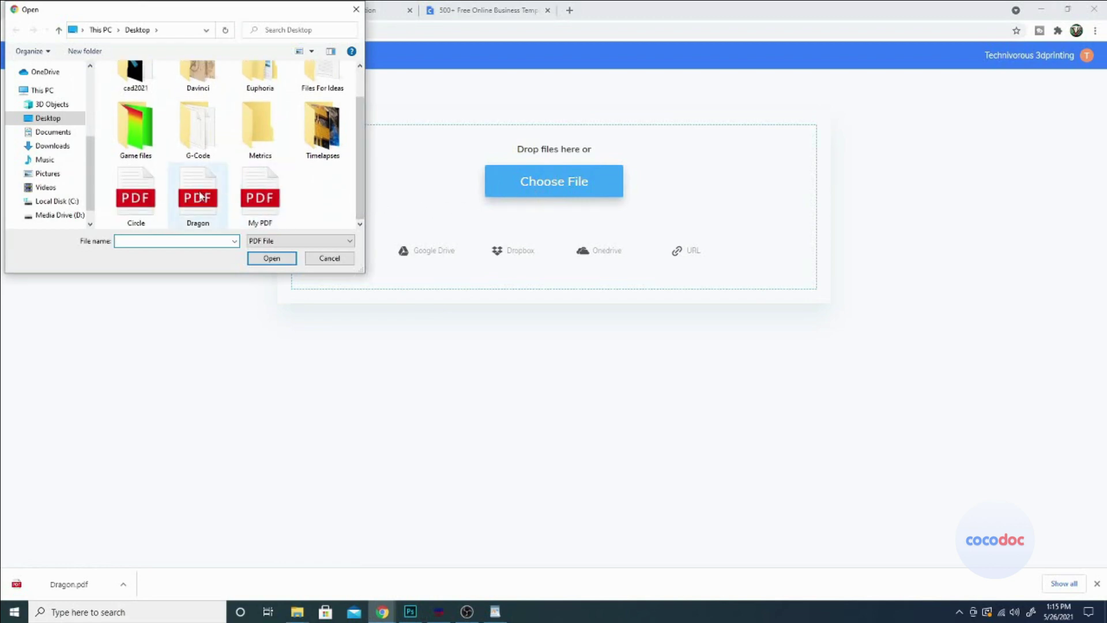
left_click(255, 197)
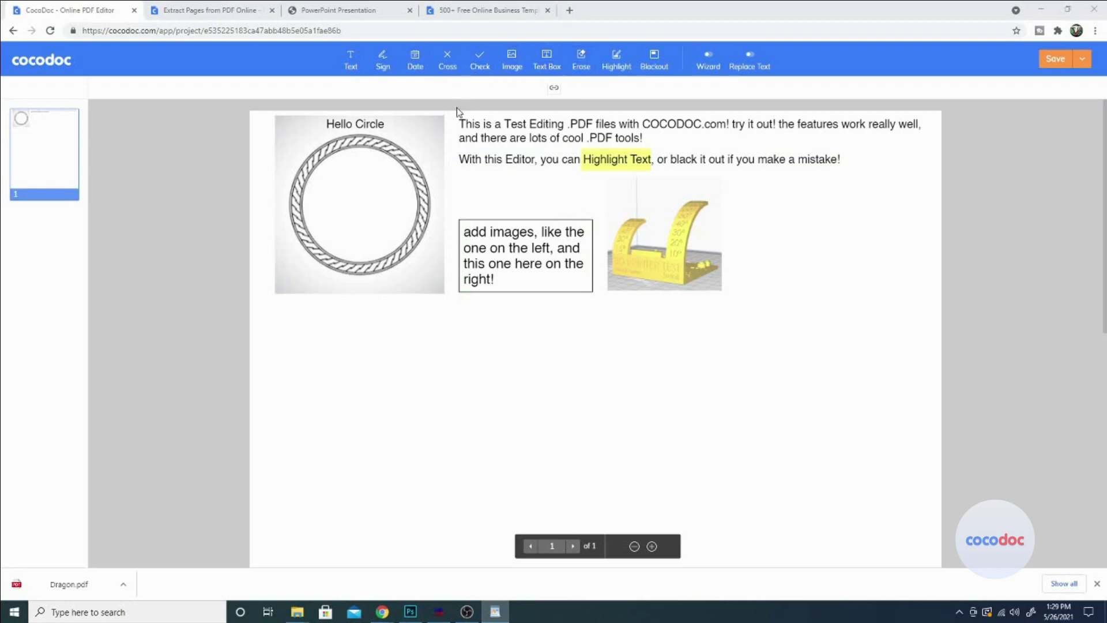
Step: Place a bold cursive typed signature below the circle picture
left_click(381, 65)
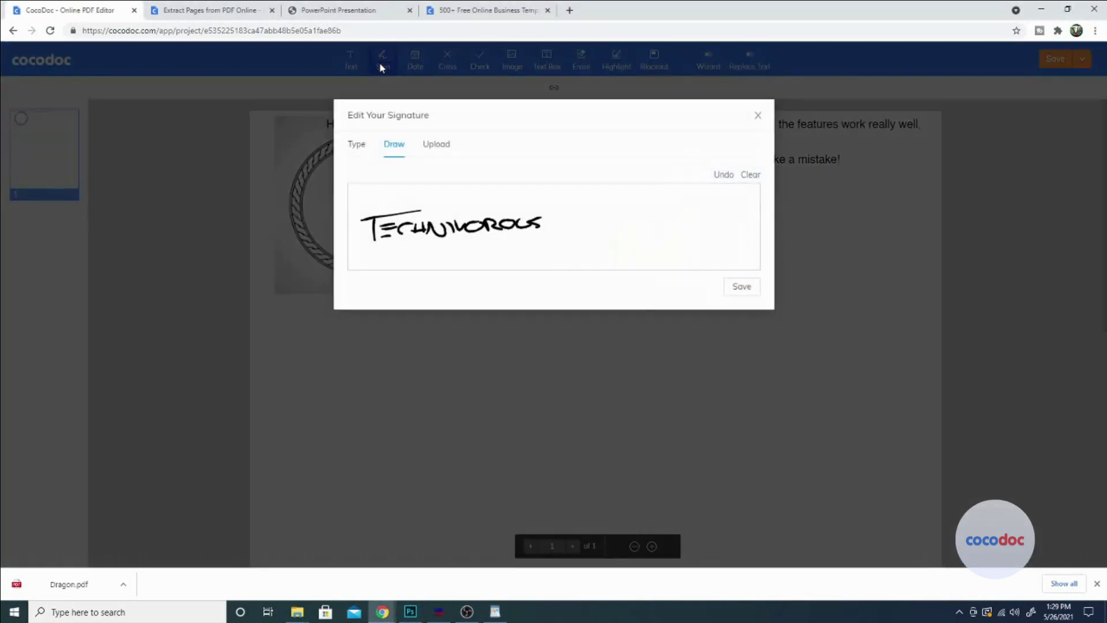
left_click(356, 147)
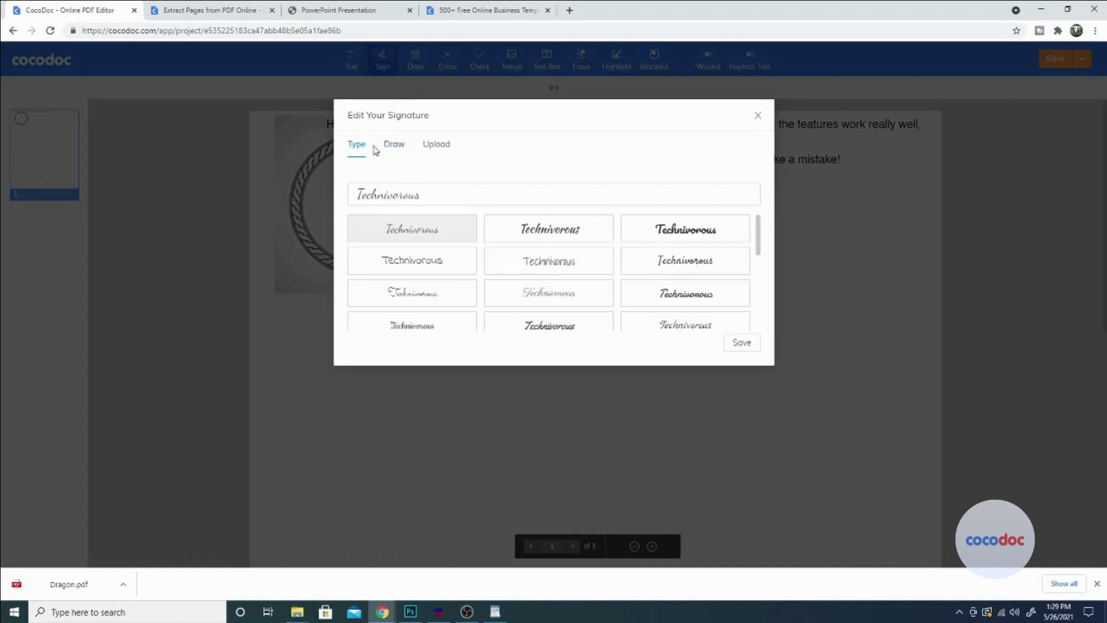
left_click(394, 147)
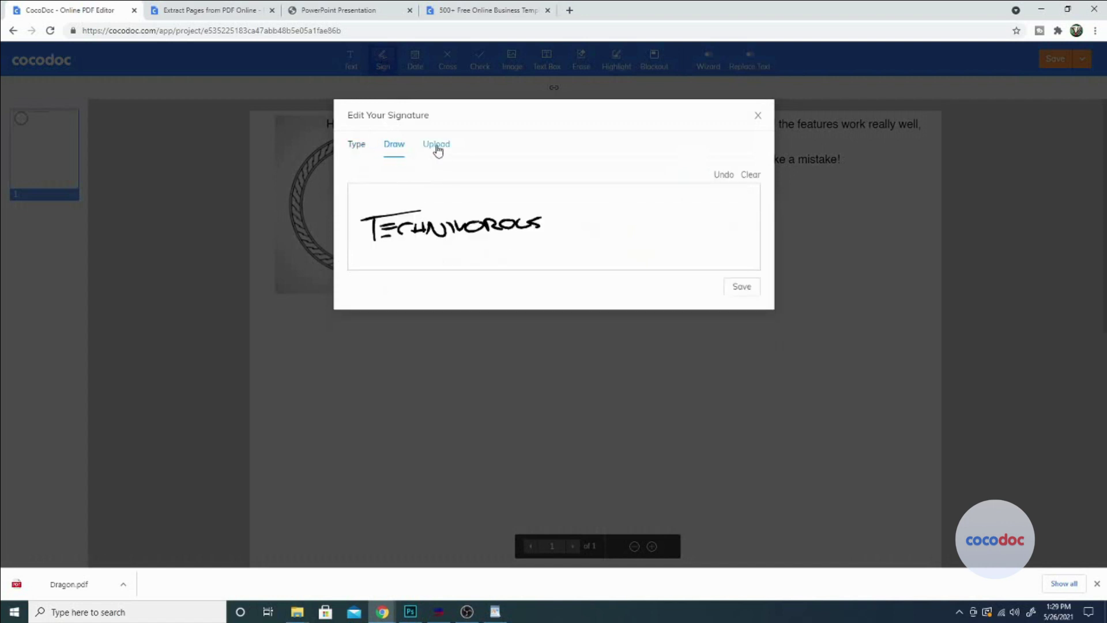
left_click(437, 145)
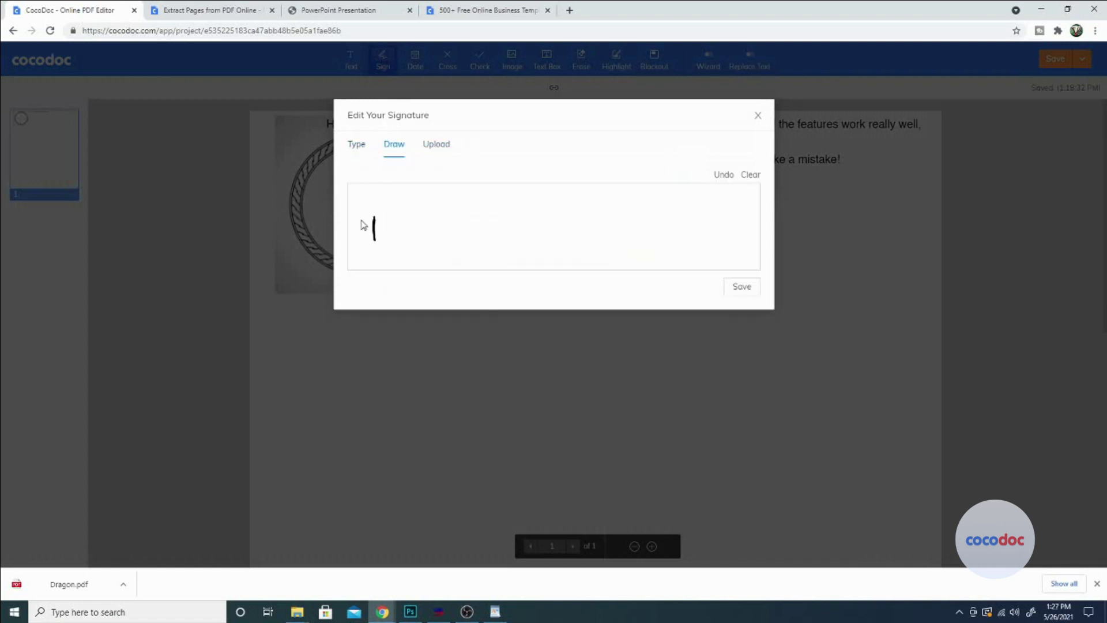
mouse_move(361, 220)
left_mouse_down()
mouse_move(420, 211)
mouse_move(395, 223)
mouse_move(414, 223)
mouse_move(416, 241)
mouse_move(447, 221)
mouse_move(454, 234)
mouse_move(535, 228)
left_mouse_up()
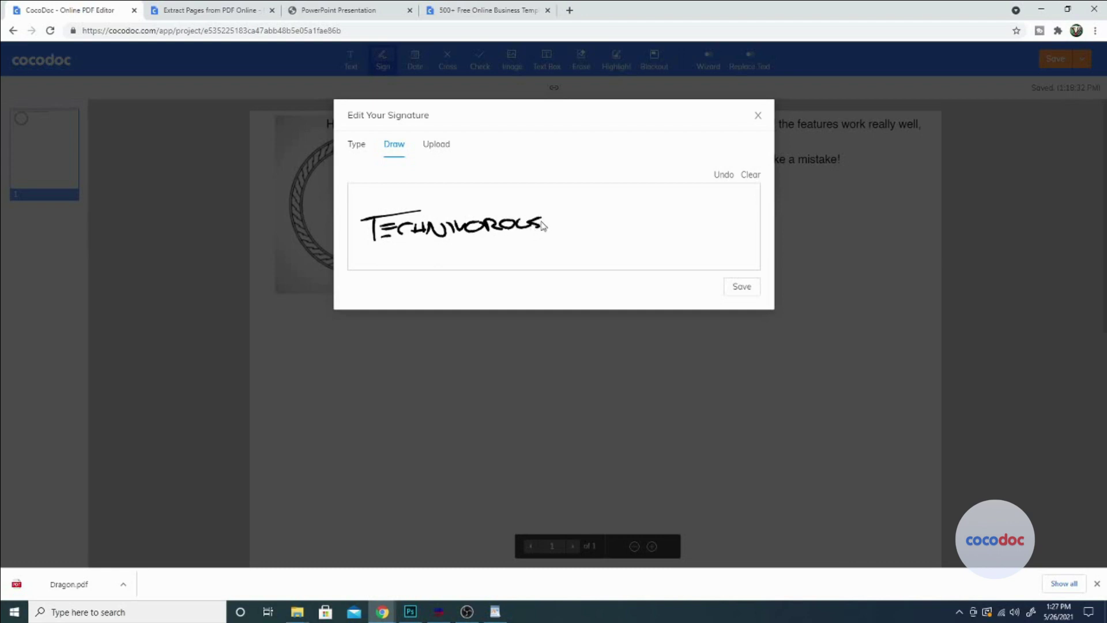
left_click(437, 144)
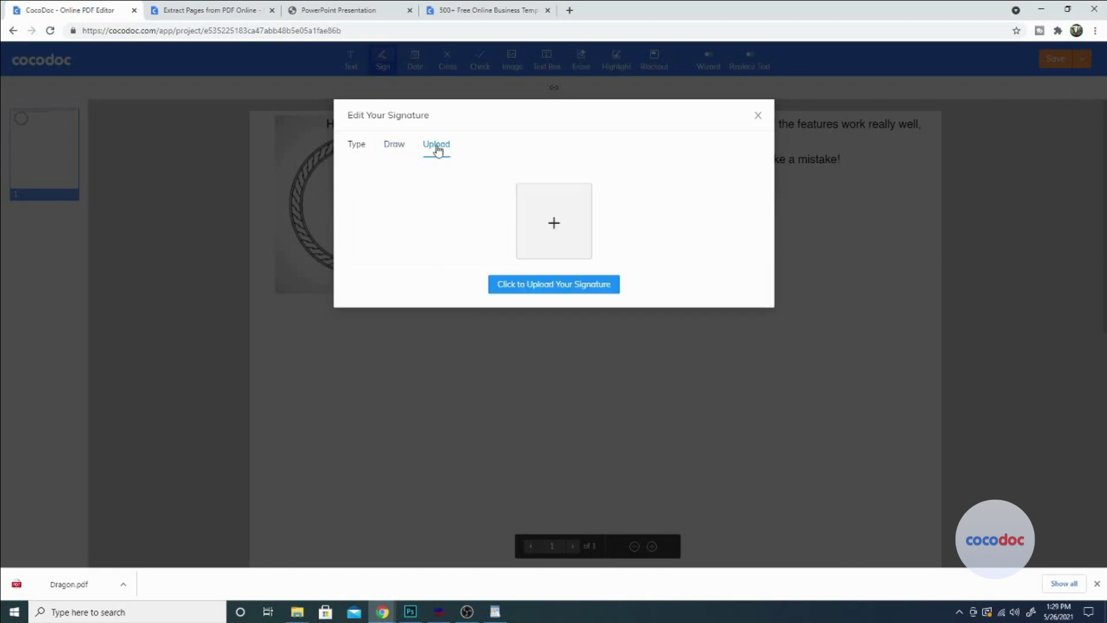
left_click(363, 151)
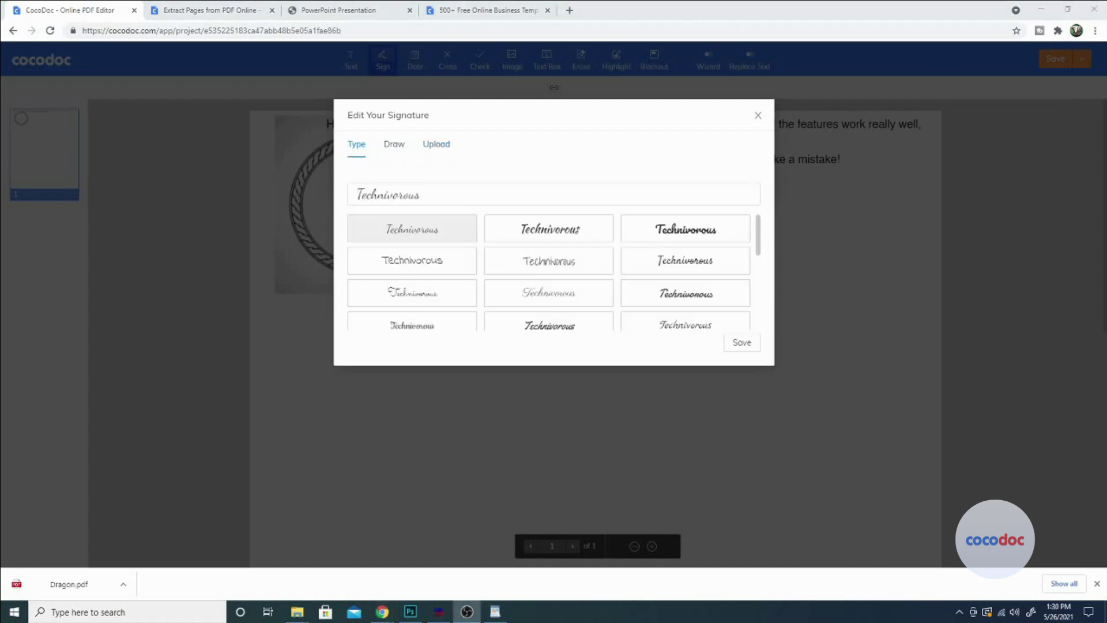
scroll(424, 242, "down", 3)
left_click(425, 328)
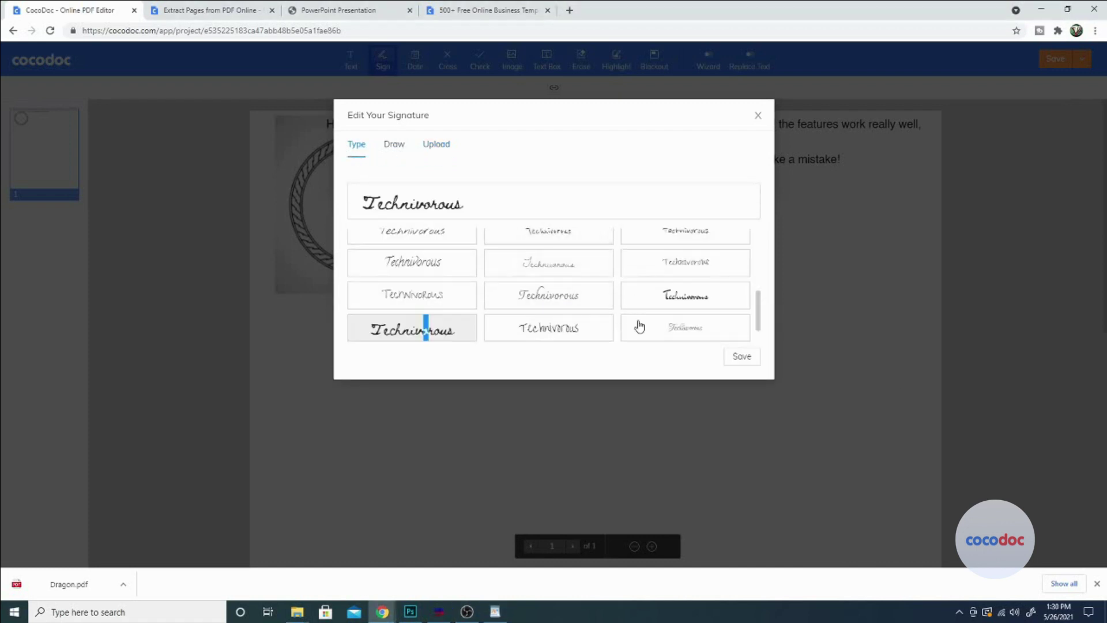
left_click(739, 356)
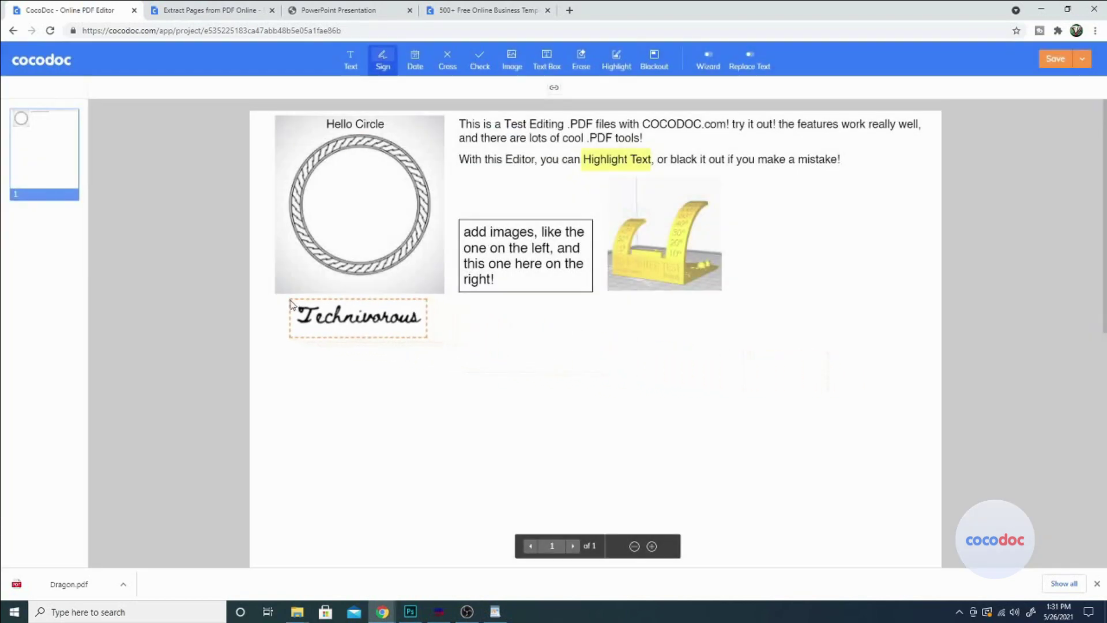
left_click(290, 300)
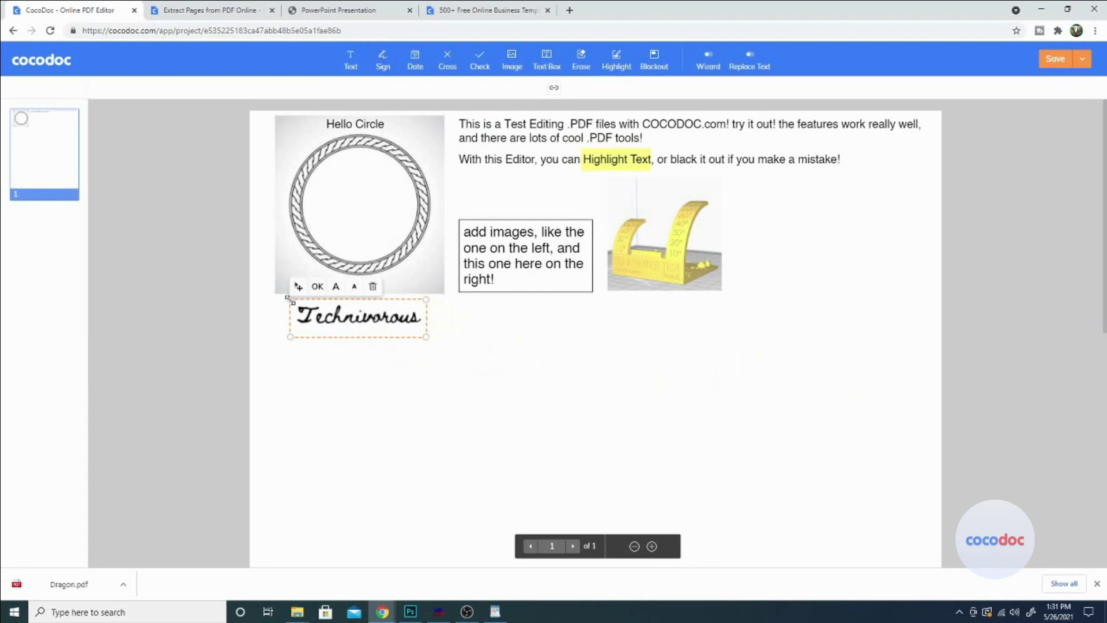
left_click(317, 287)
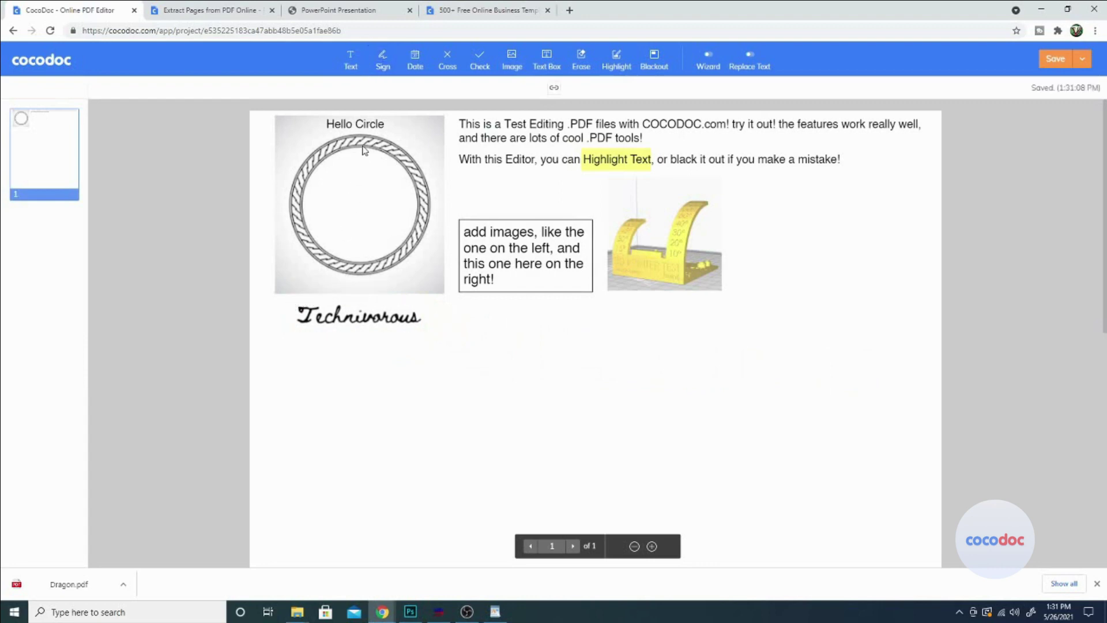
Step: Add the hand-drawn Technivorous signature beneath the typed one
left_click(386, 61)
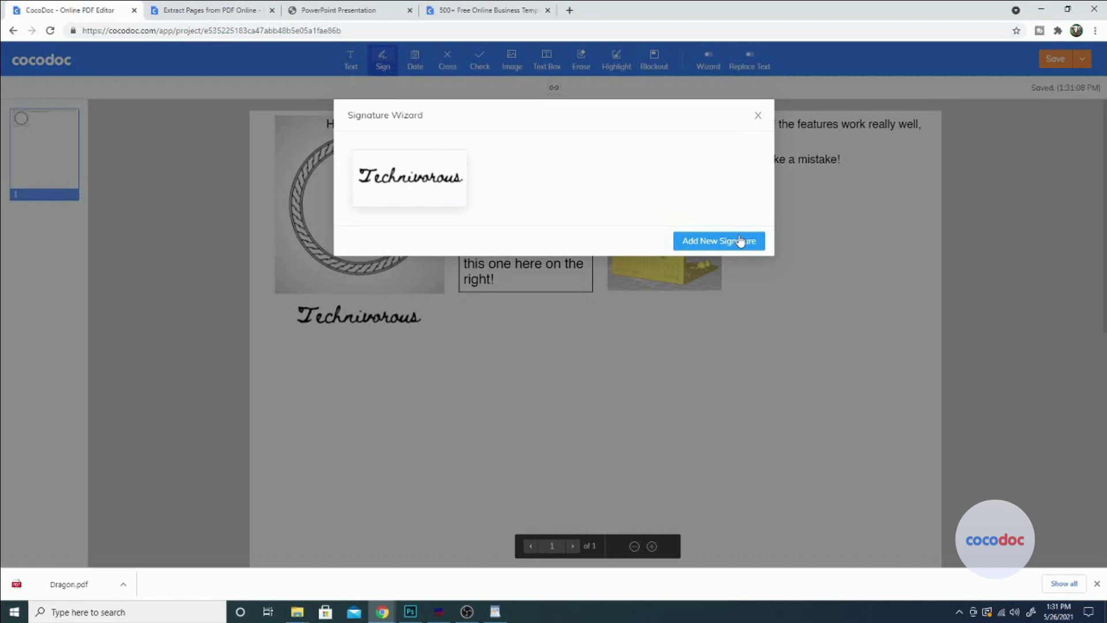
left_click(741, 240)
left_click(394, 144)
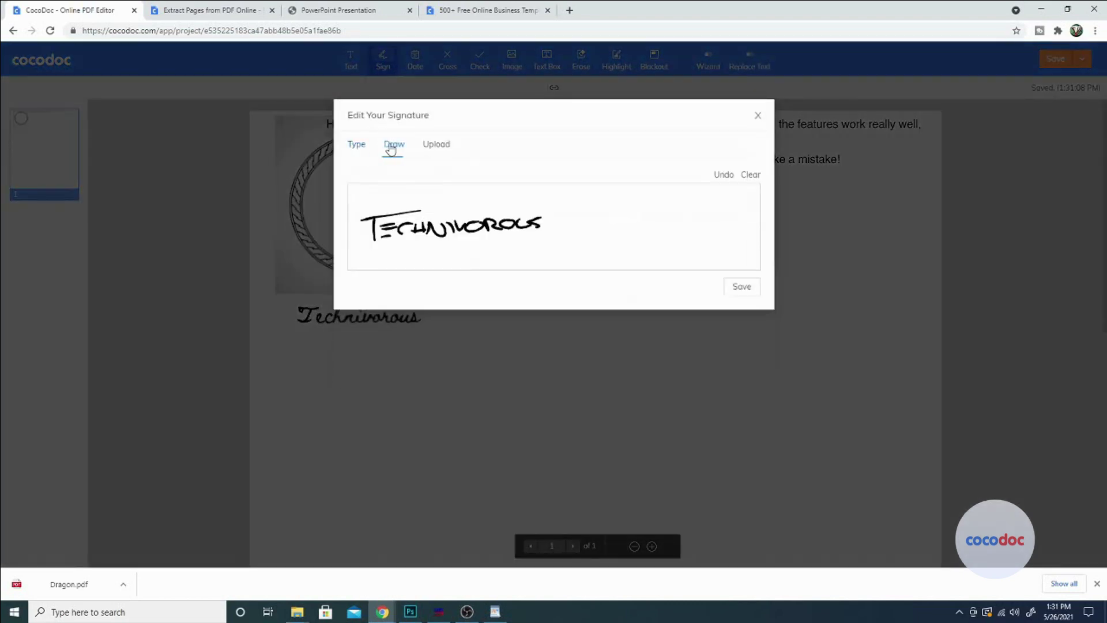
left_click(739, 289)
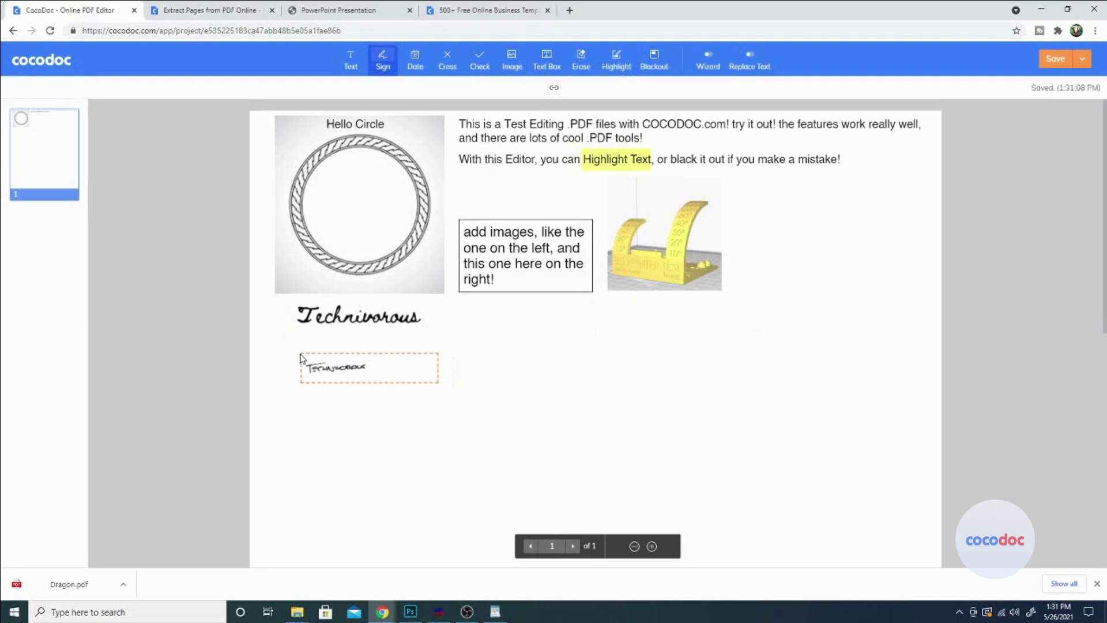
left_click(290, 350)
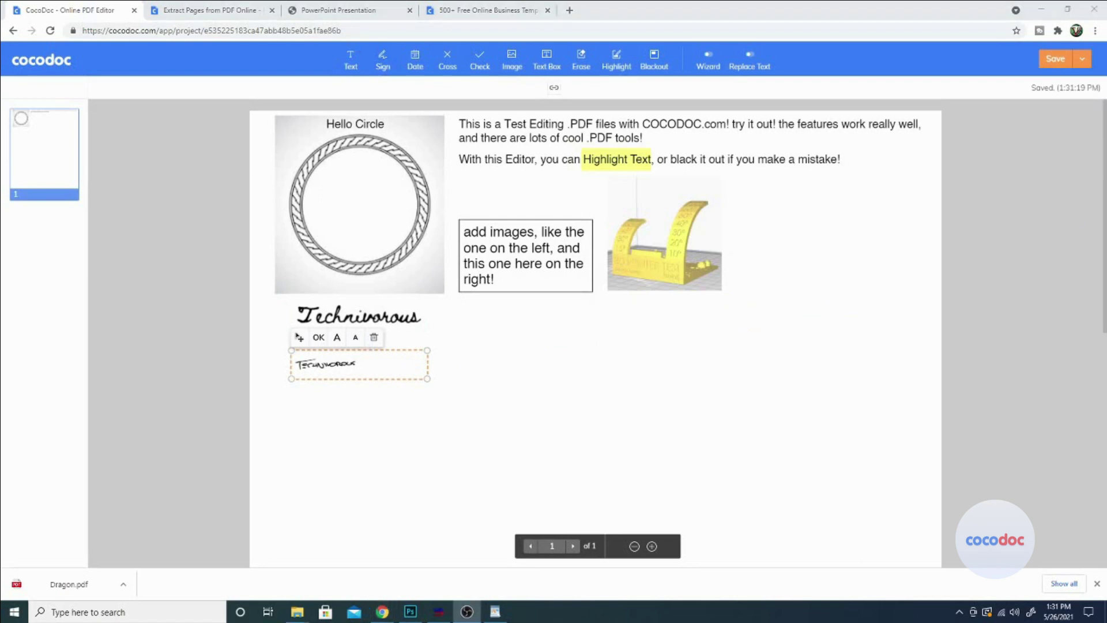
left_click(414, 60)
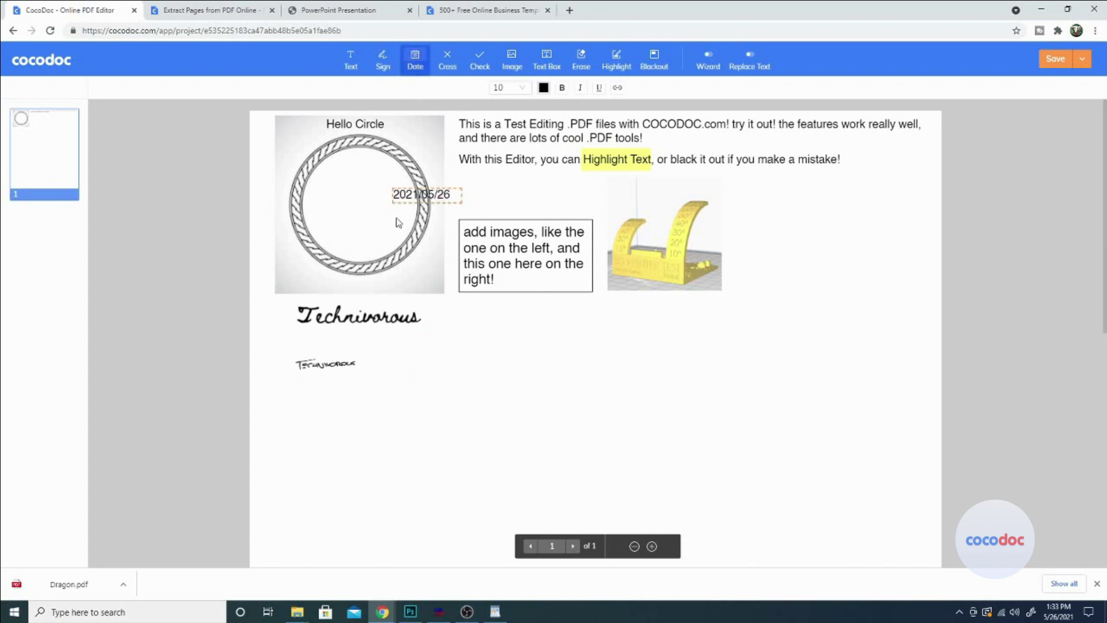
Step: Stamp the 2021/05/26 date beside the drawn signature
left_click(436, 365)
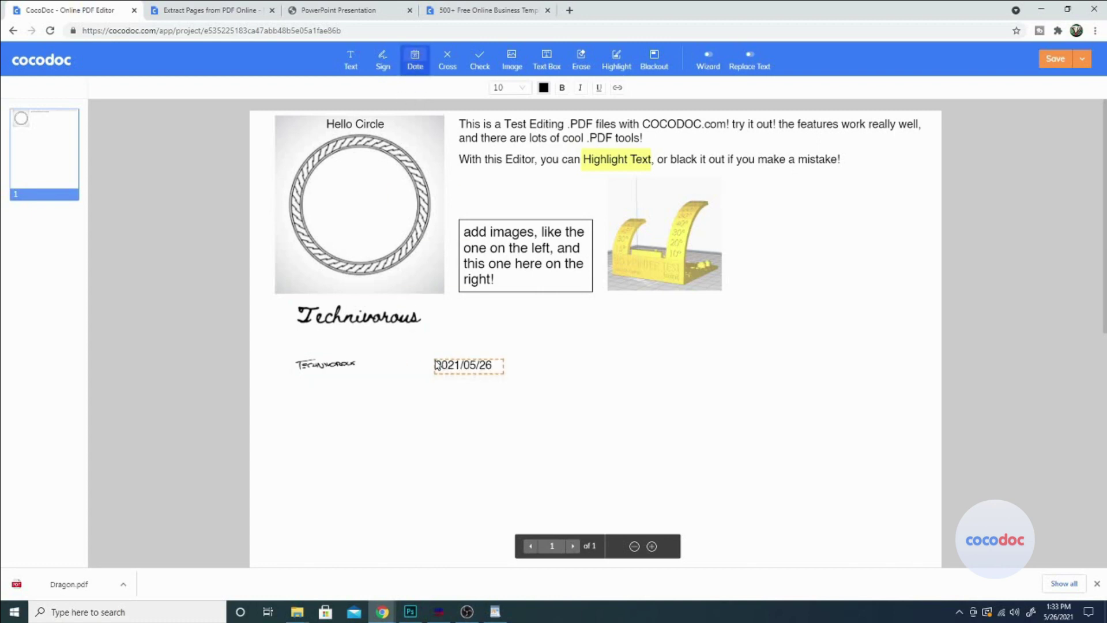
left_click(436, 365)
left_click_drag(440, 345, 375, 346)
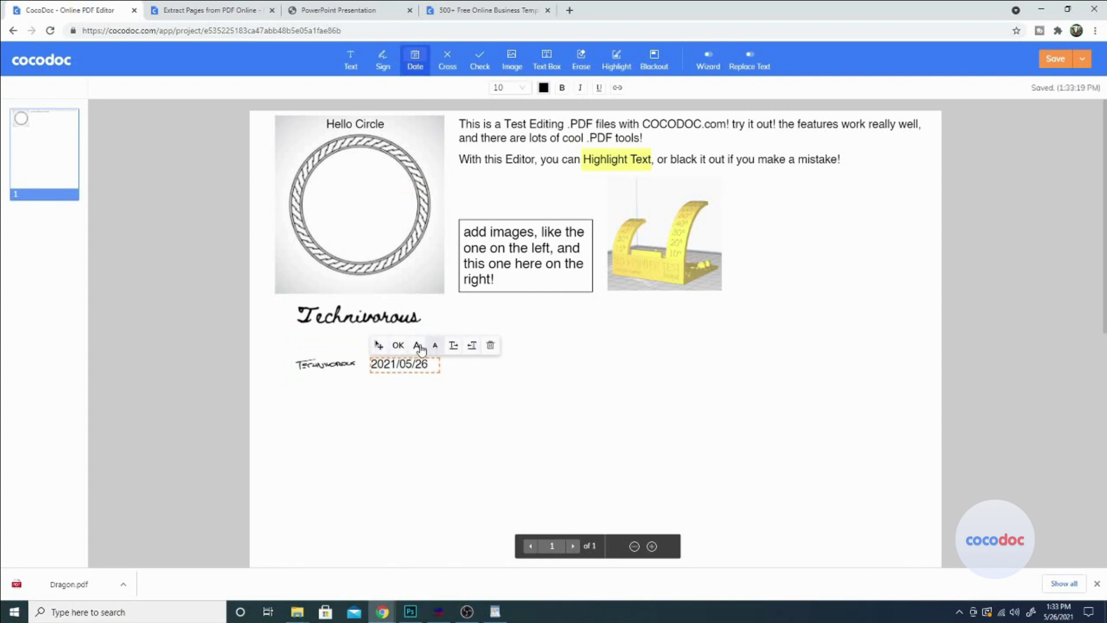
left_click(399, 345)
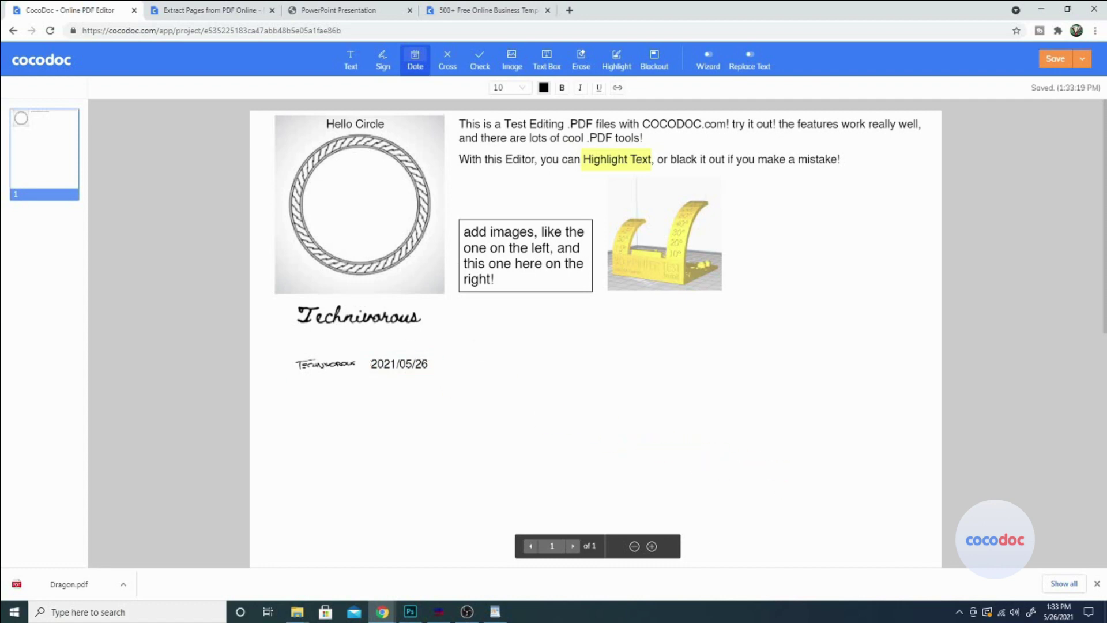
key("alt+Tab")
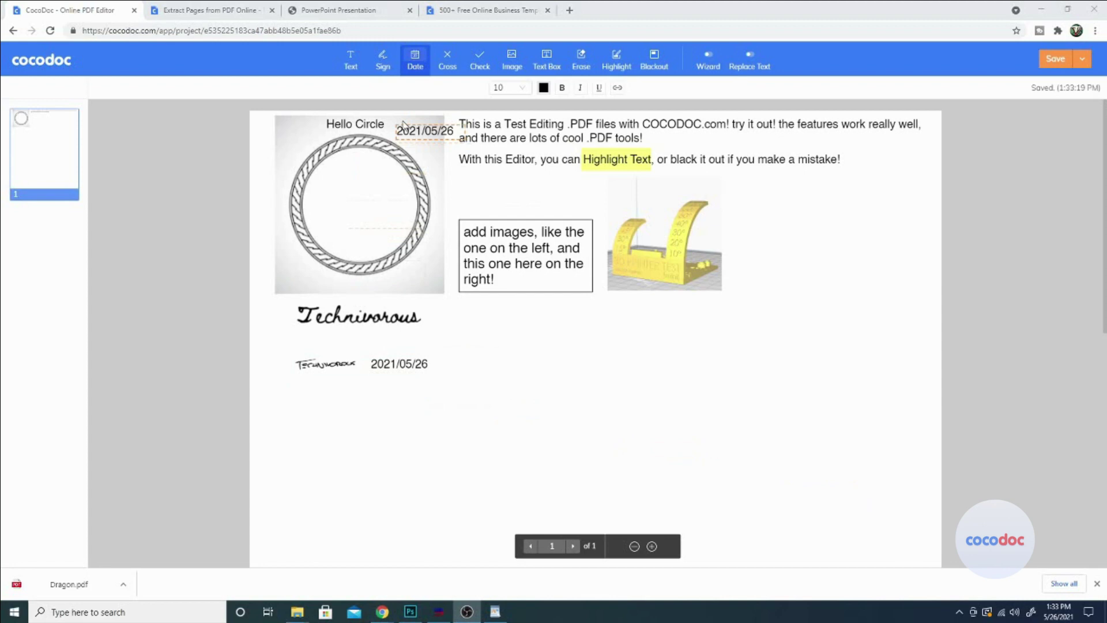
Step: Place a cross mark right after the date
left_click(448, 61)
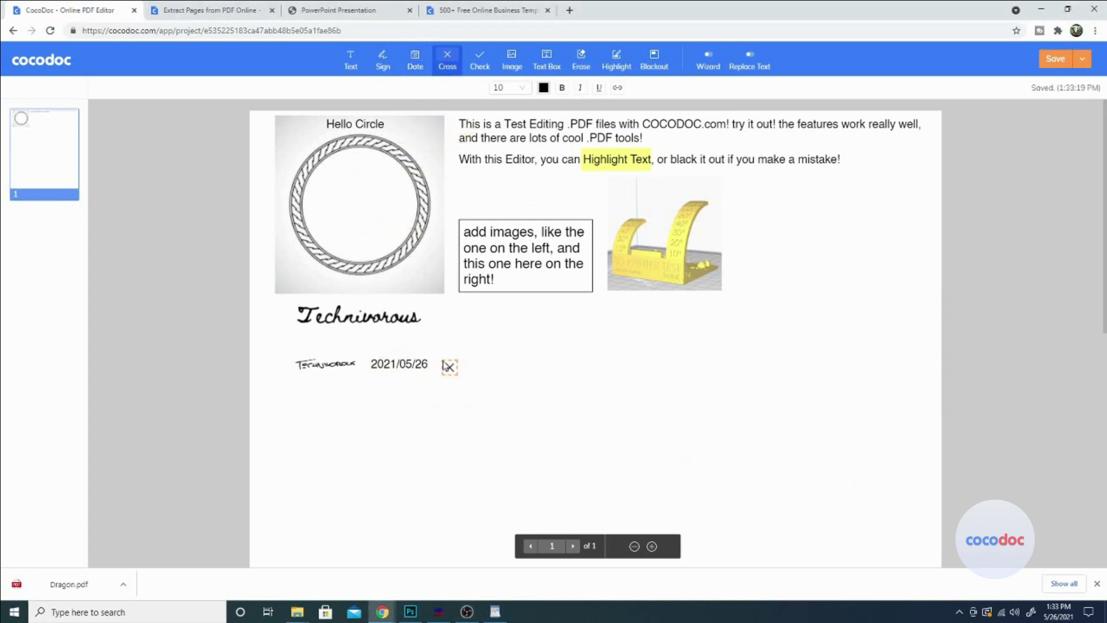
left_click(447, 366)
left_click_drag(451, 347, 441, 344)
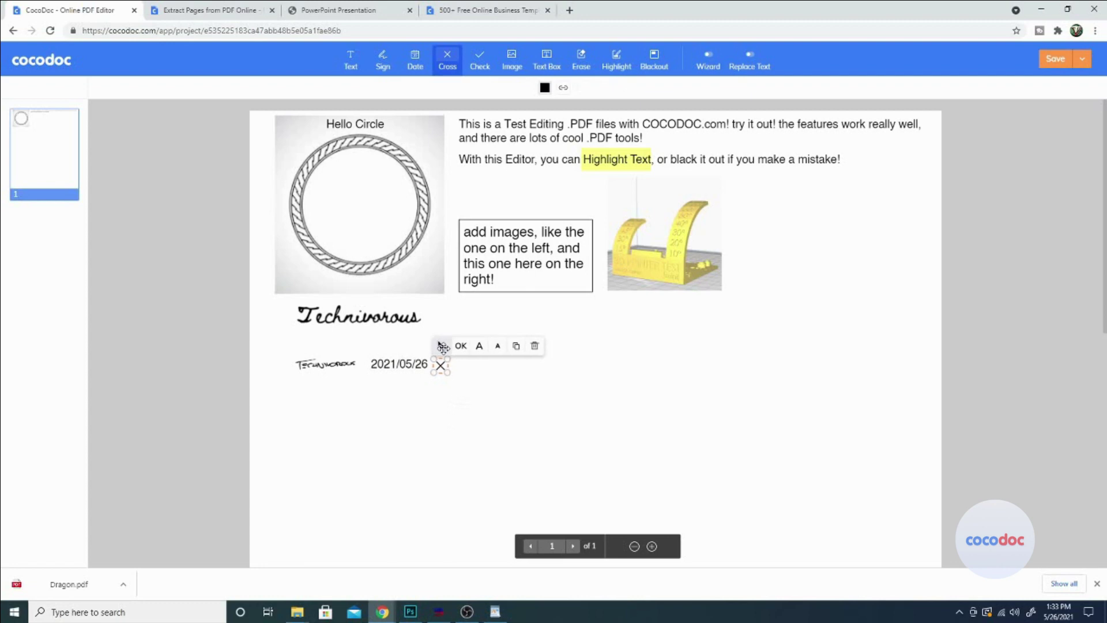
left_click(458, 347)
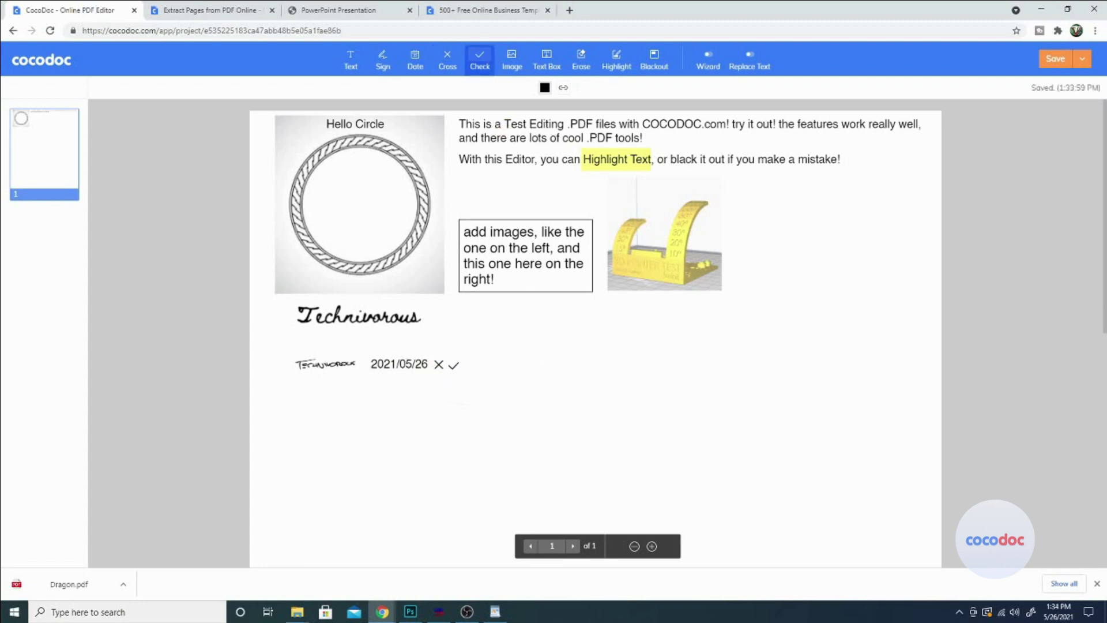
left_click(465, 611)
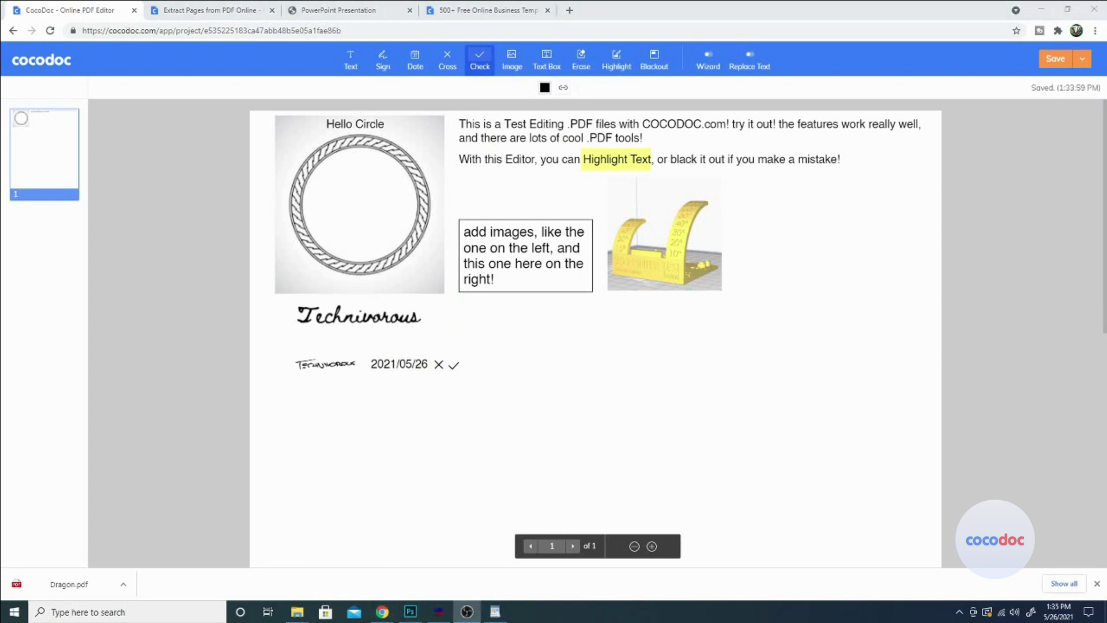
Step: Insert the Davinci 3 image at the page's upper right and enlarge it
left_click(511, 61)
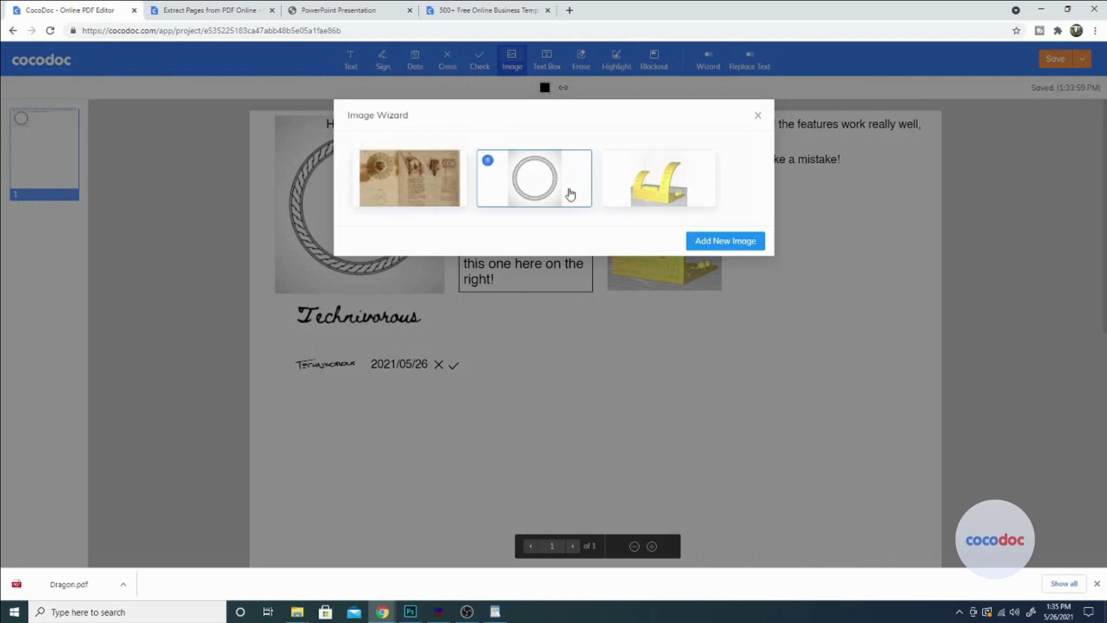
left_click(742, 242)
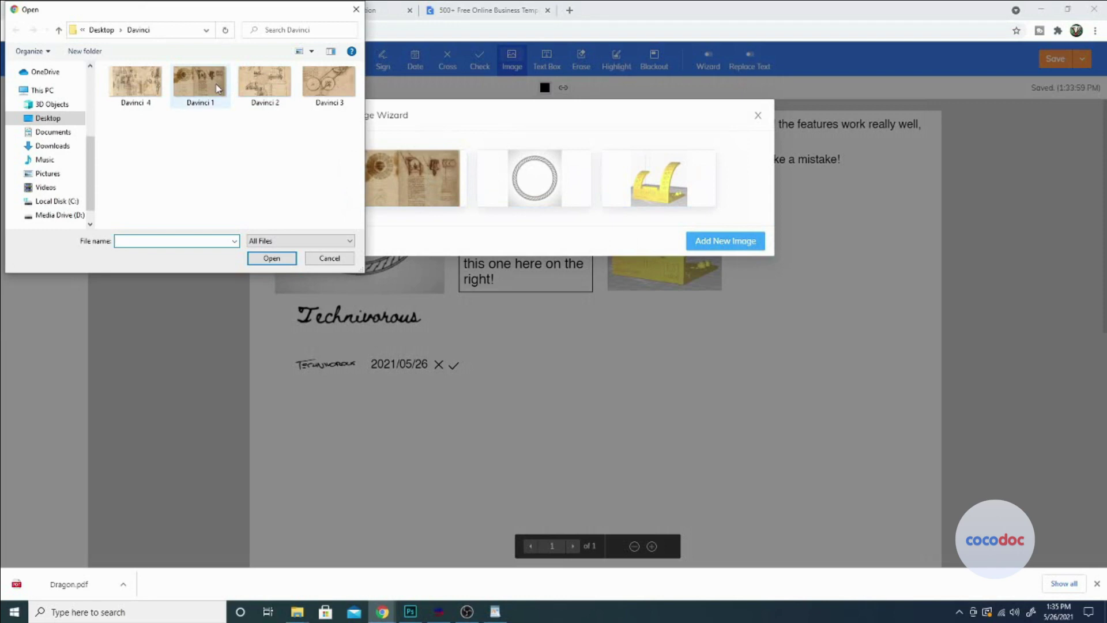
left_click(326, 90)
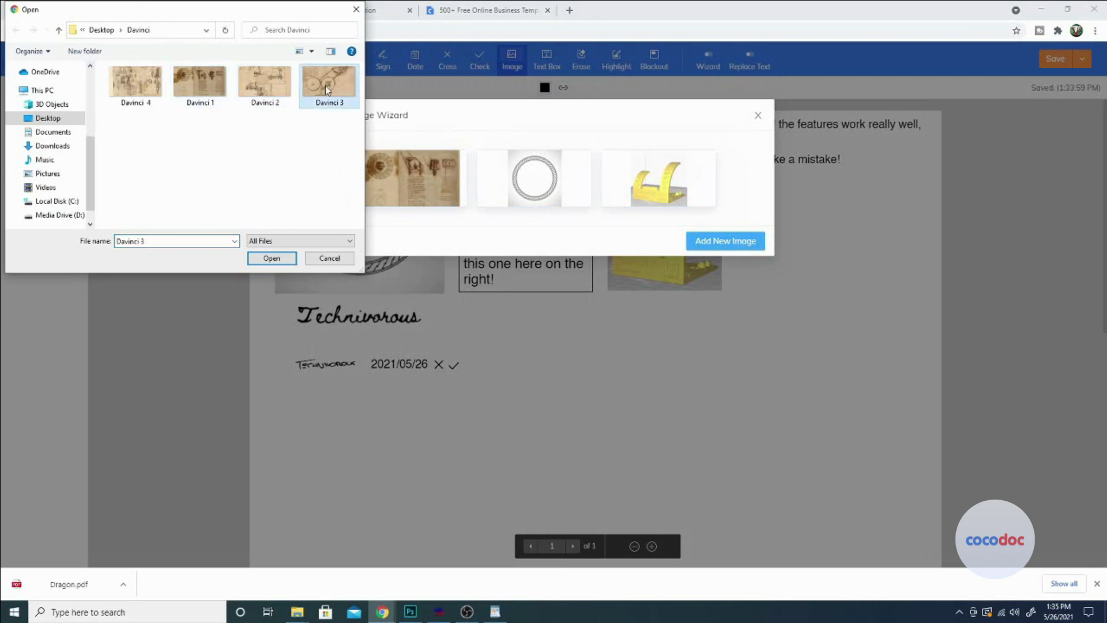
left_click(270, 259)
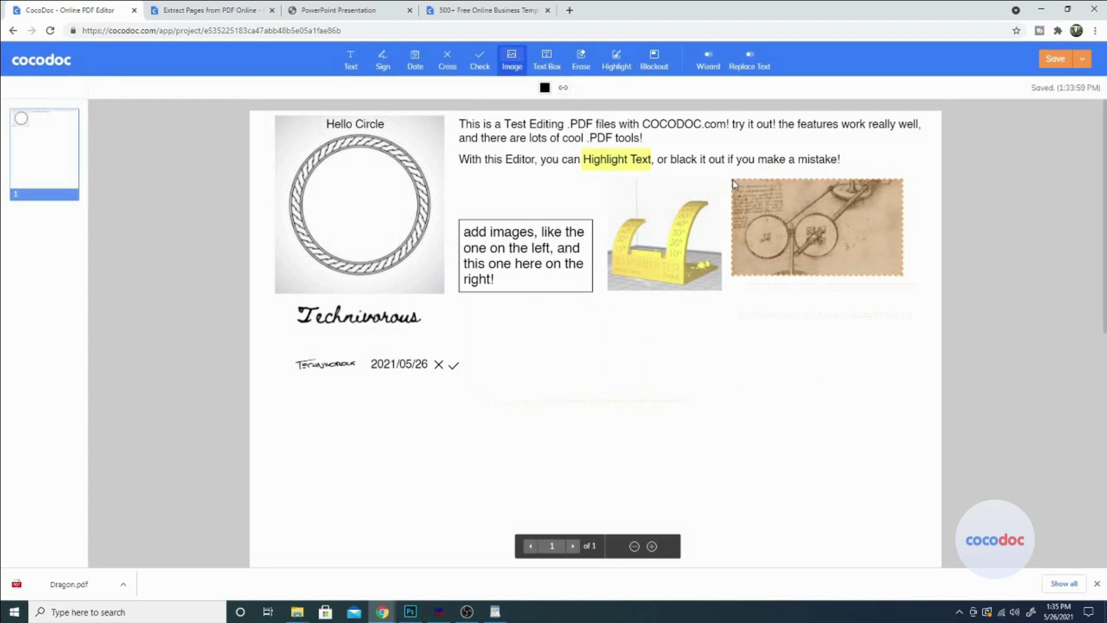
left_click(730, 178)
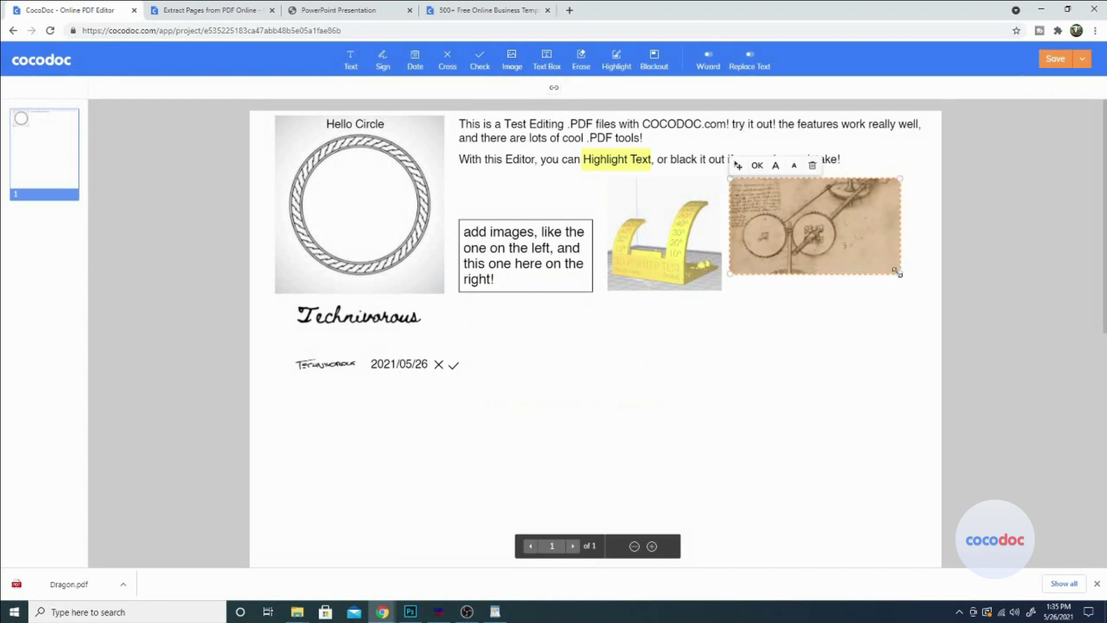
left_click_drag(900, 274, 927, 290)
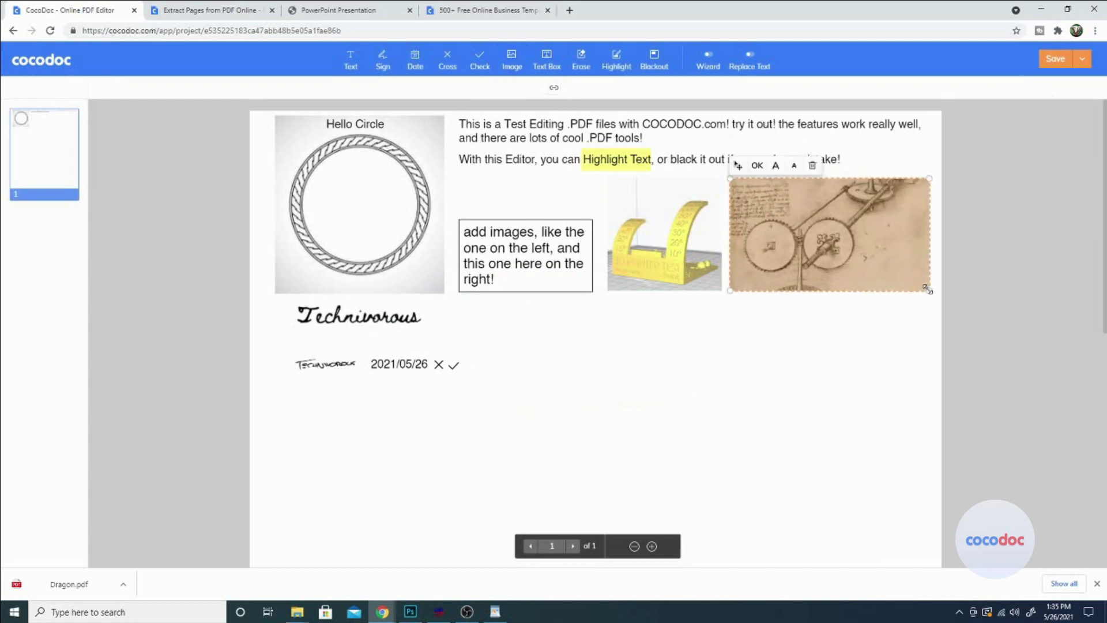
left_click(757, 165)
left_click(757, 165)
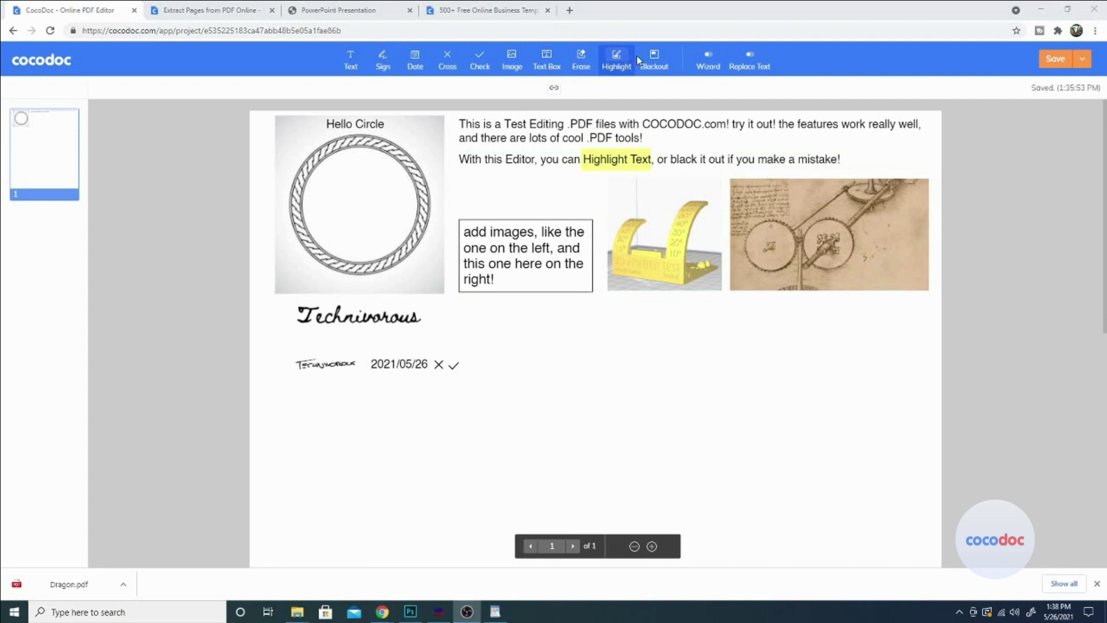
Step: Highlight COCODOC.com! in yellow
left_click(616, 61)
mouse_move(643, 114)
left_mouse_down()
mouse_move(700, 139)
mouse_move(731, 132)
left_mouse_up()
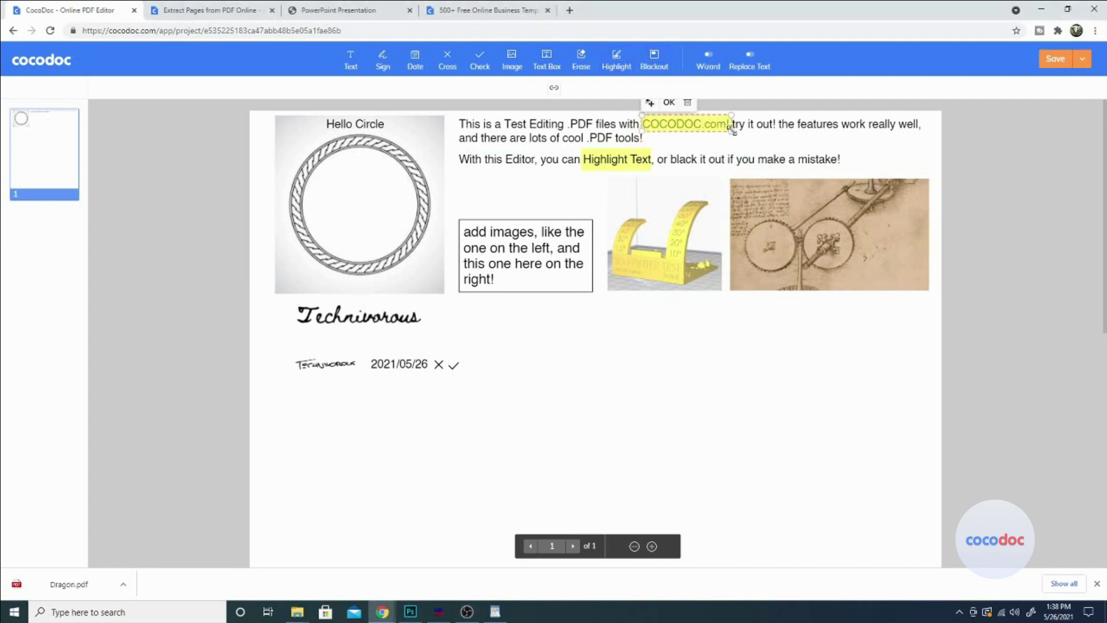
left_click(668, 104)
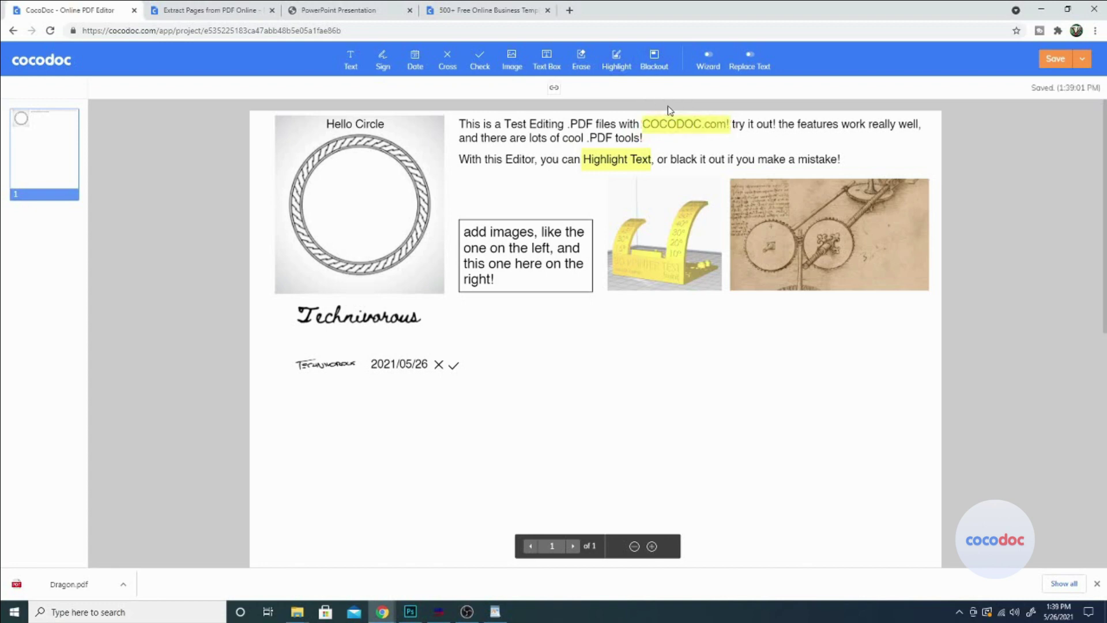
Step: Black out the word 'images' in the boxed note
left_click(653, 73)
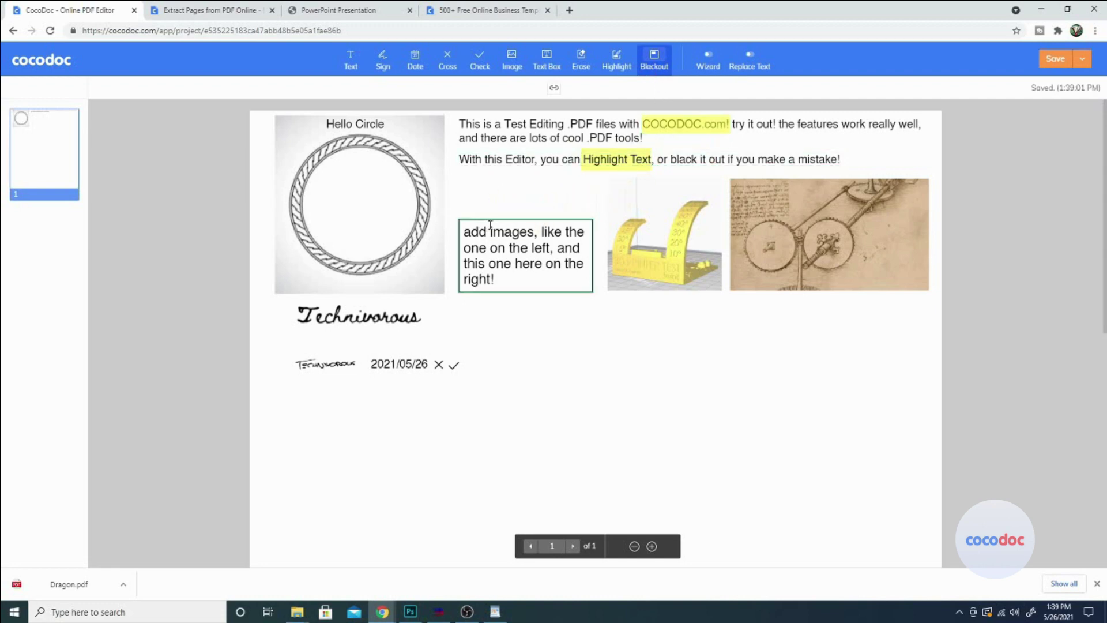
mouse_move(482, 191)
left_mouse_down()
mouse_move(537, 208)
mouse_move(500, 211)
left_mouse_up()
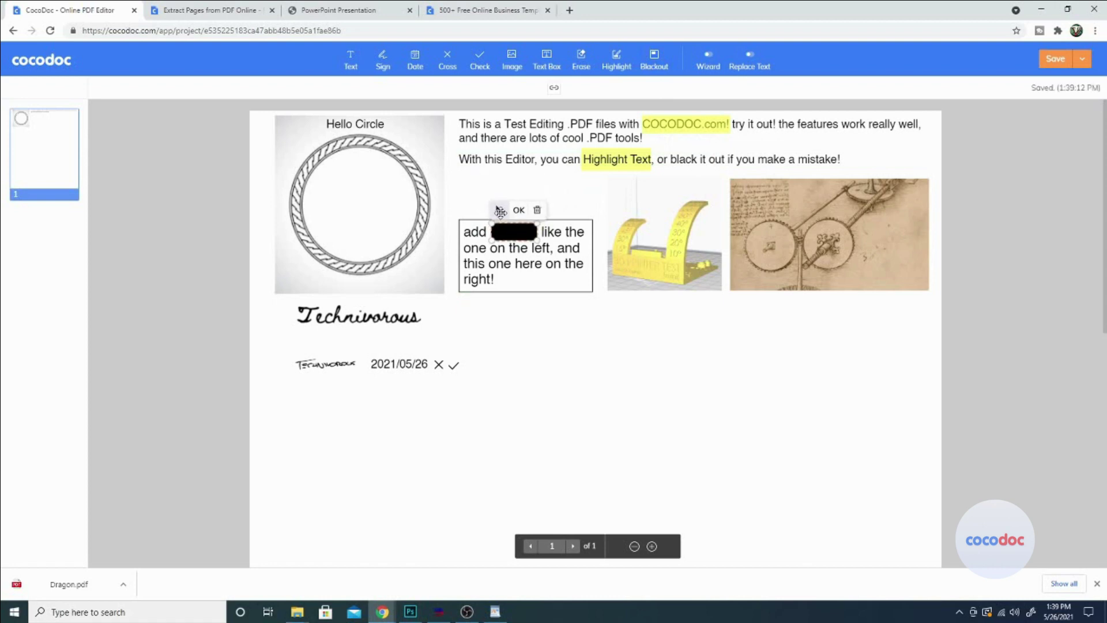
left_click(520, 210)
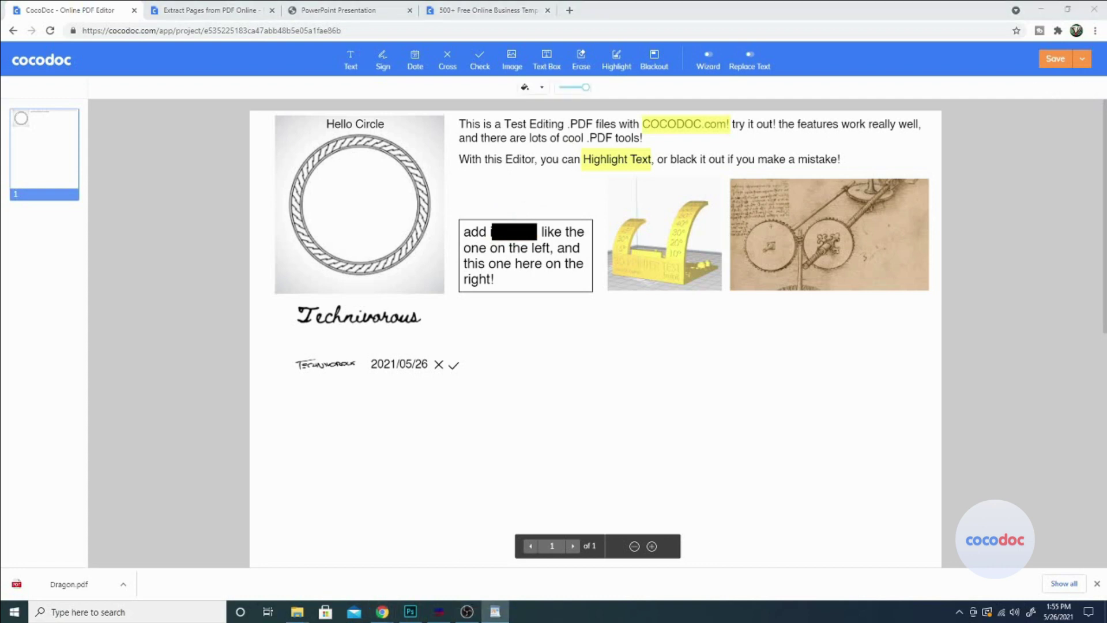
Step: Type 'this is the month of may in 2021!' in a text box below the date
left_click(350, 59)
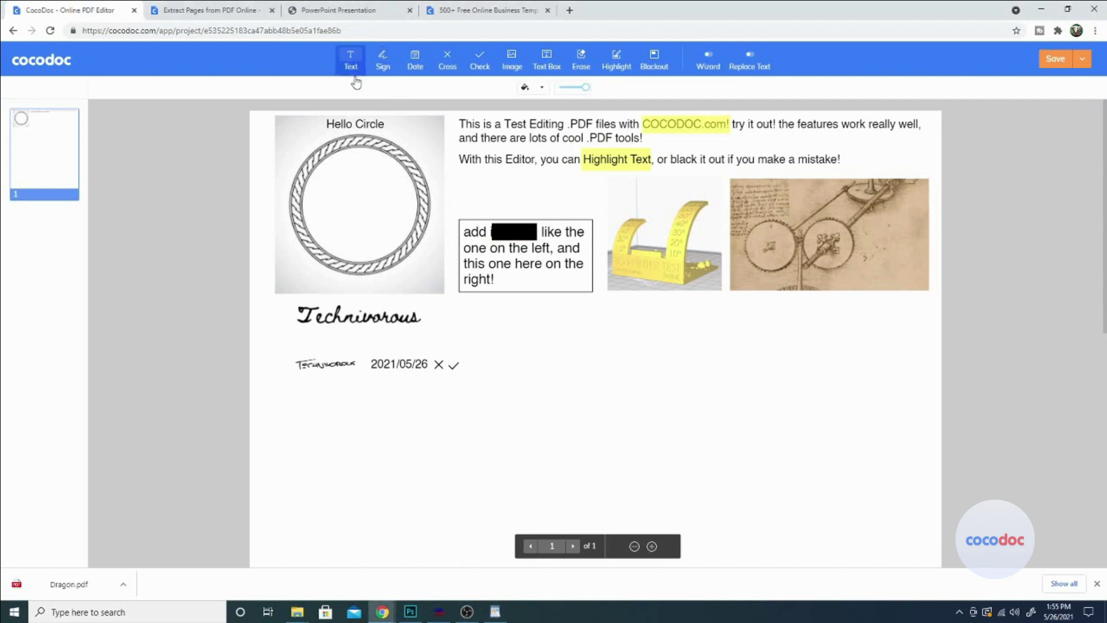
left_click(303, 398)
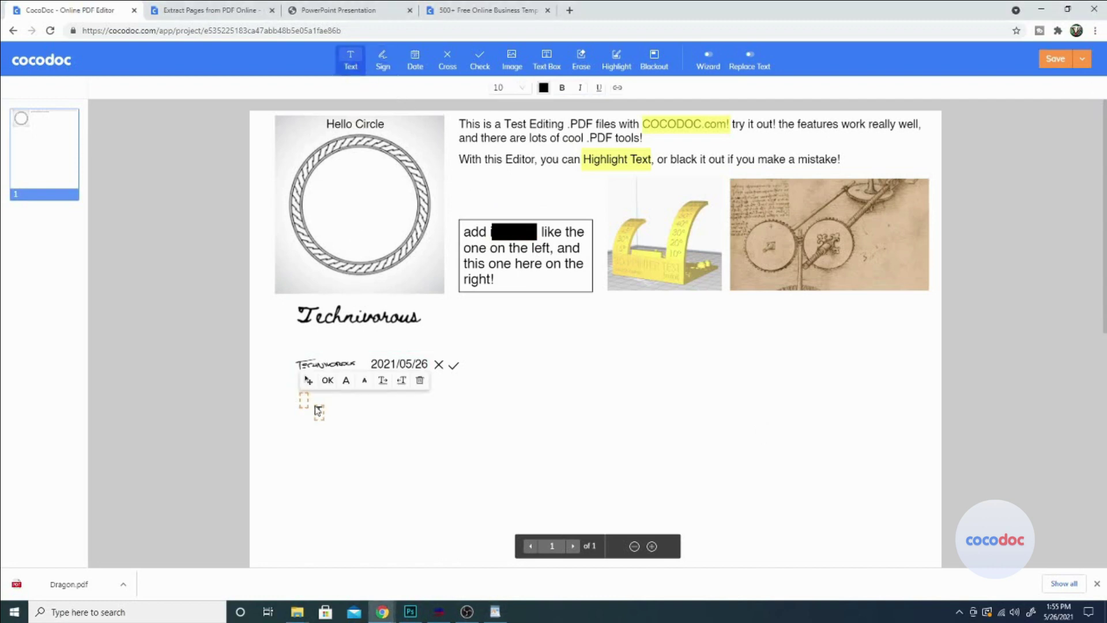
type("this i")
type("s the month ")
type("of may in")
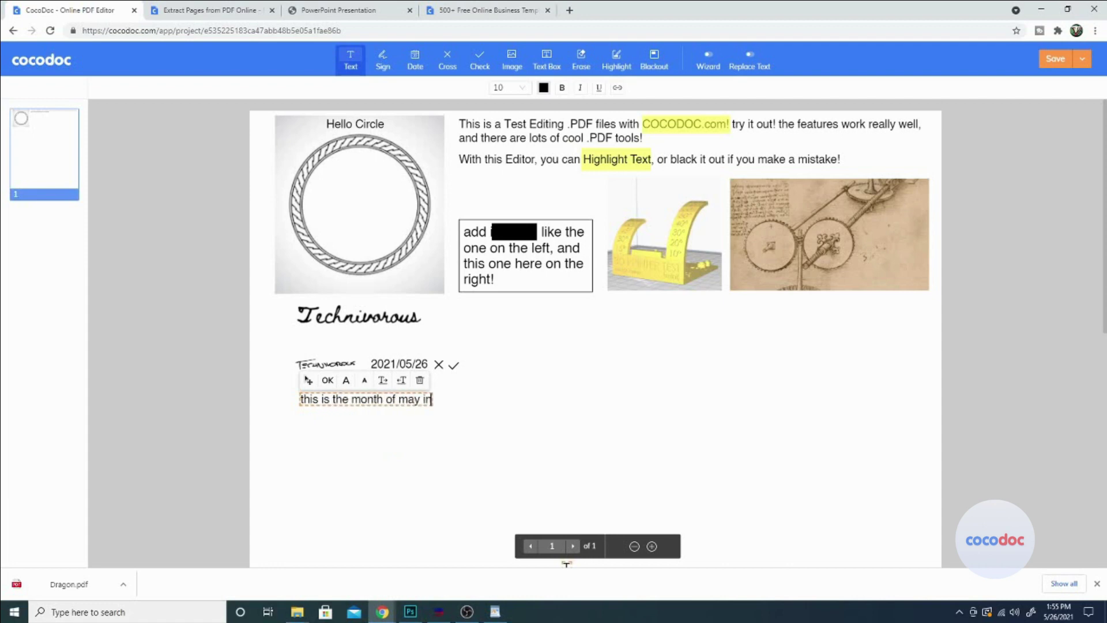
type(" 2021!")
left_click(327, 381)
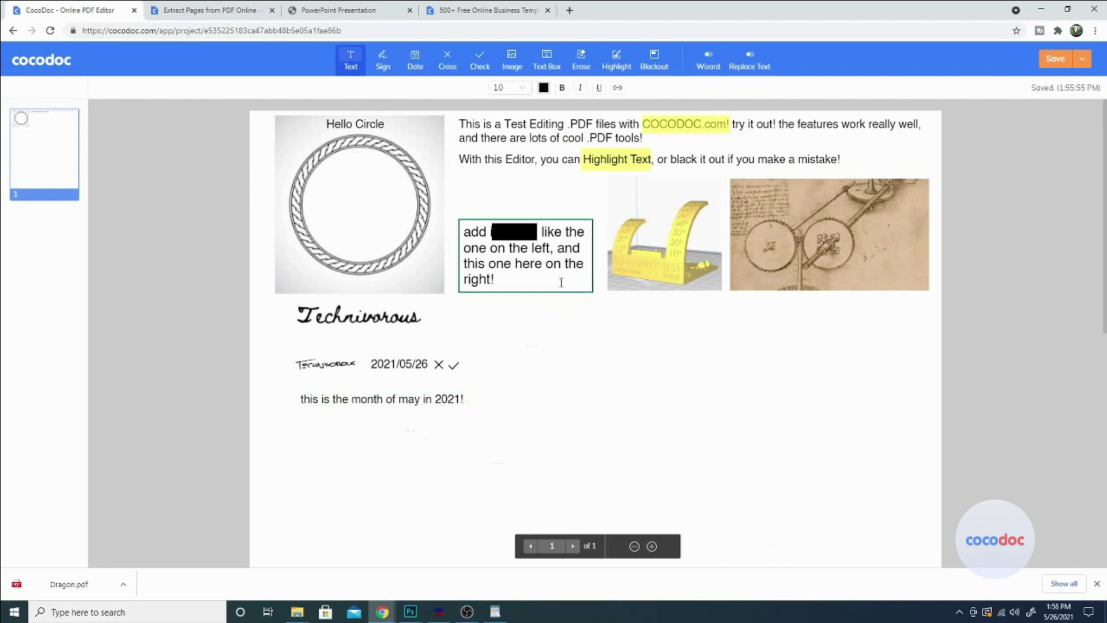
Step: Erase the word 'may' from the typed sentence
left_click(583, 56)
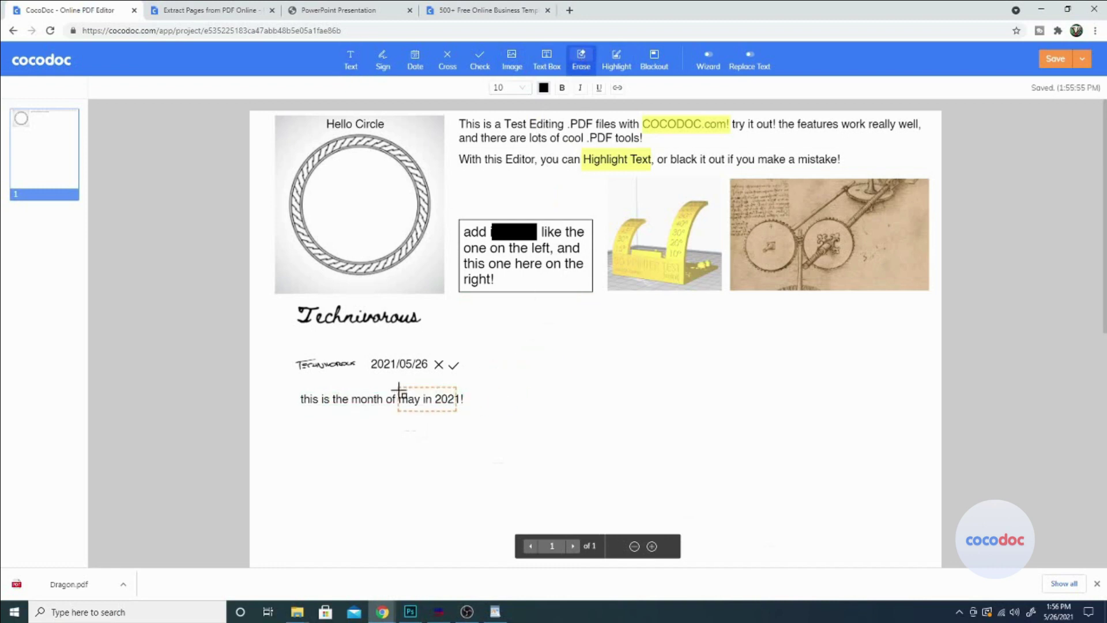
left_click_drag(396, 394, 423, 408)
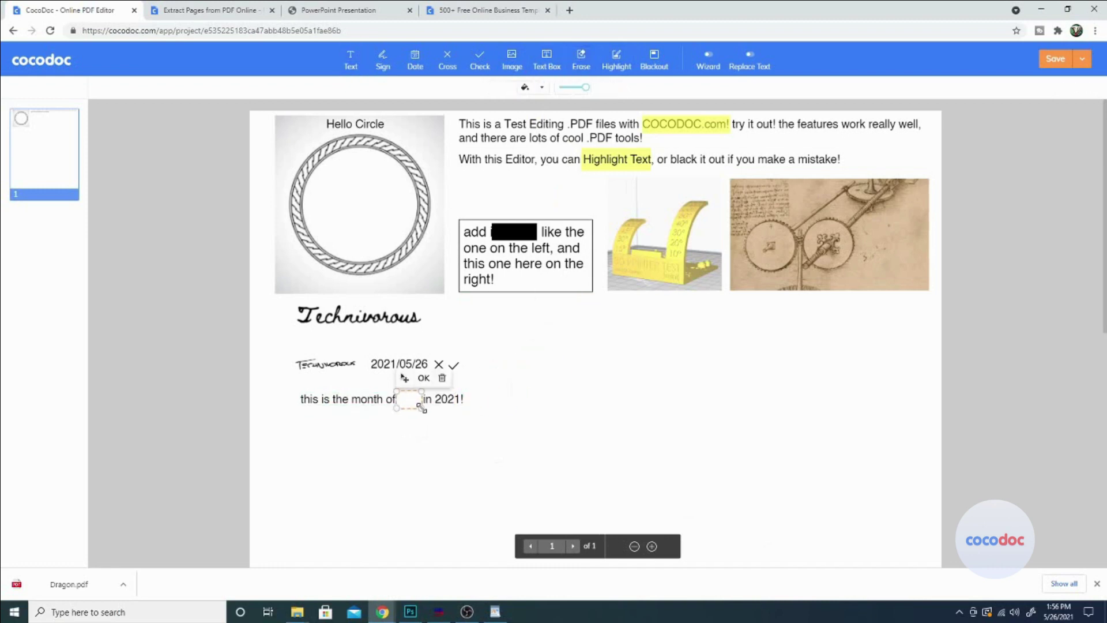
left_click(424, 377)
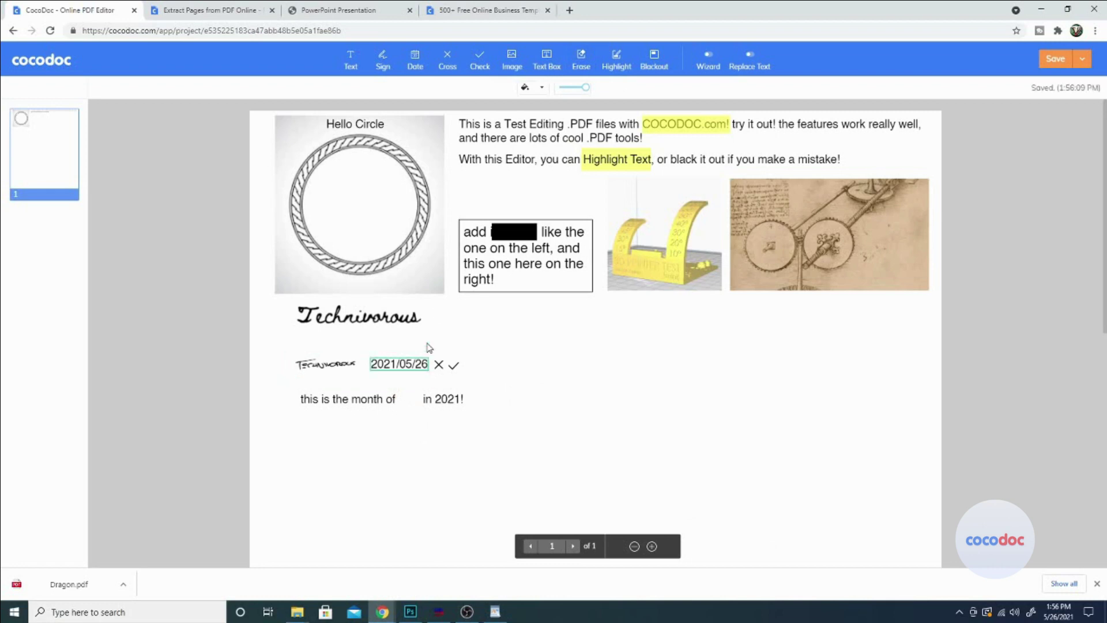
Step: Start a new text box in the gap after 'of'
left_click(350, 58)
left_click(400, 397)
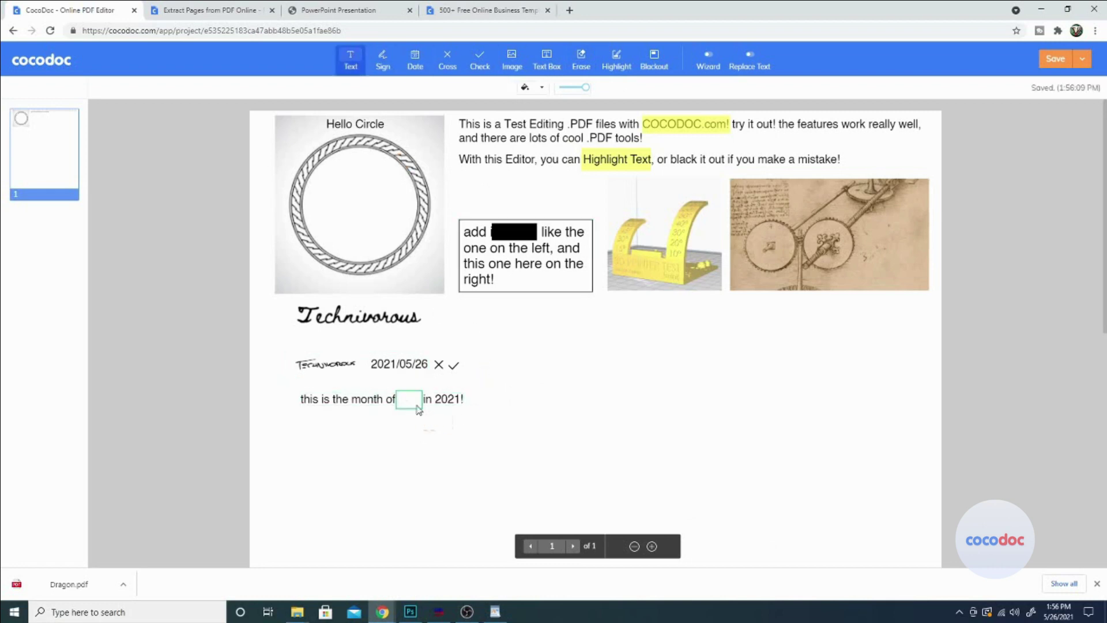
left_click(398, 395)
Step: Fit a smaller 'June' after 'this is the month of', then add a Sign field below
left_click(400, 423)
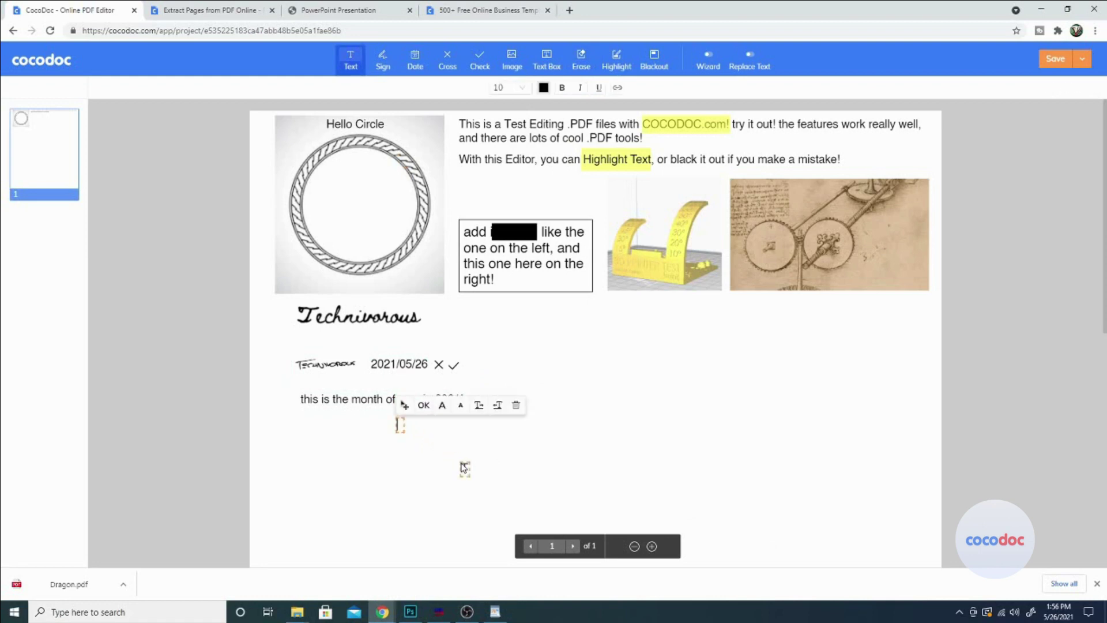
type("June")
left_click_drag(399, 405, 402, 379)
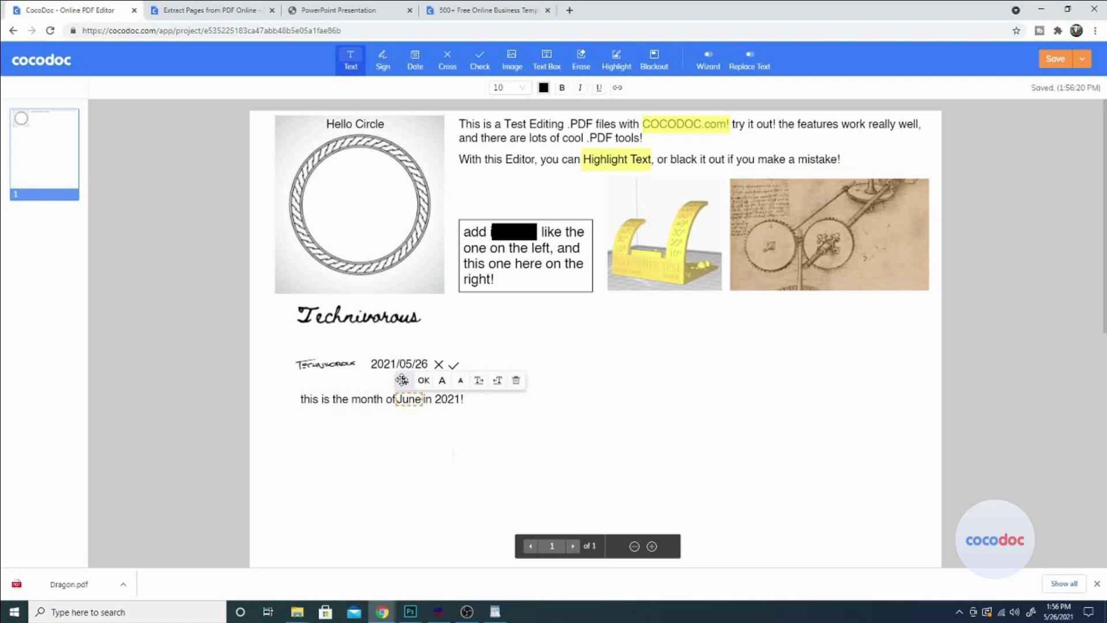
left_click(460, 380)
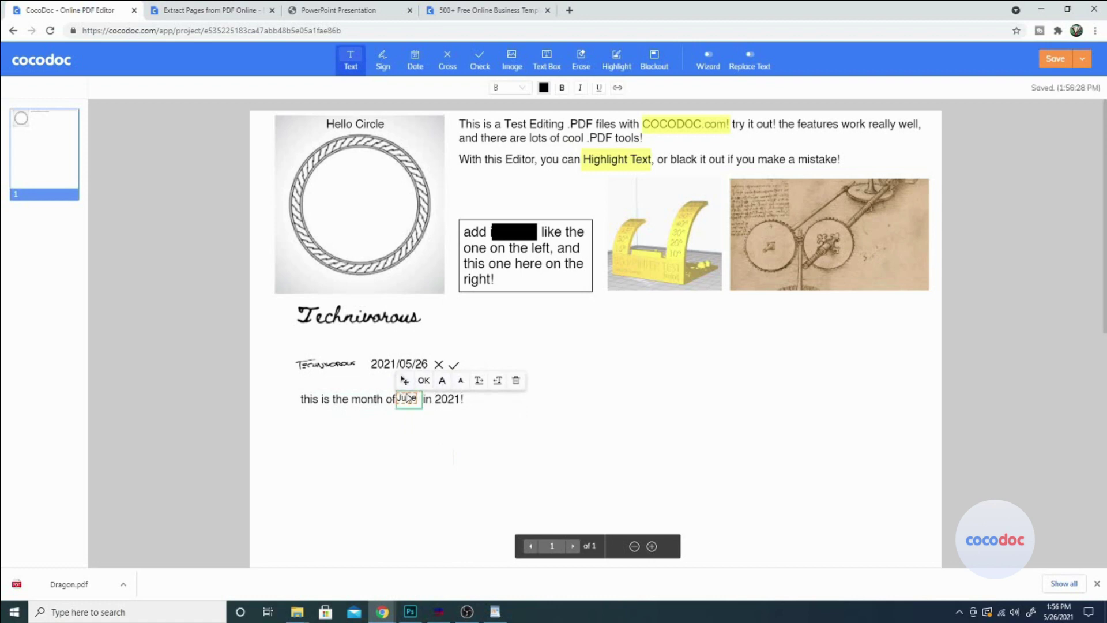
left_click_drag(402, 380, 404, 382)
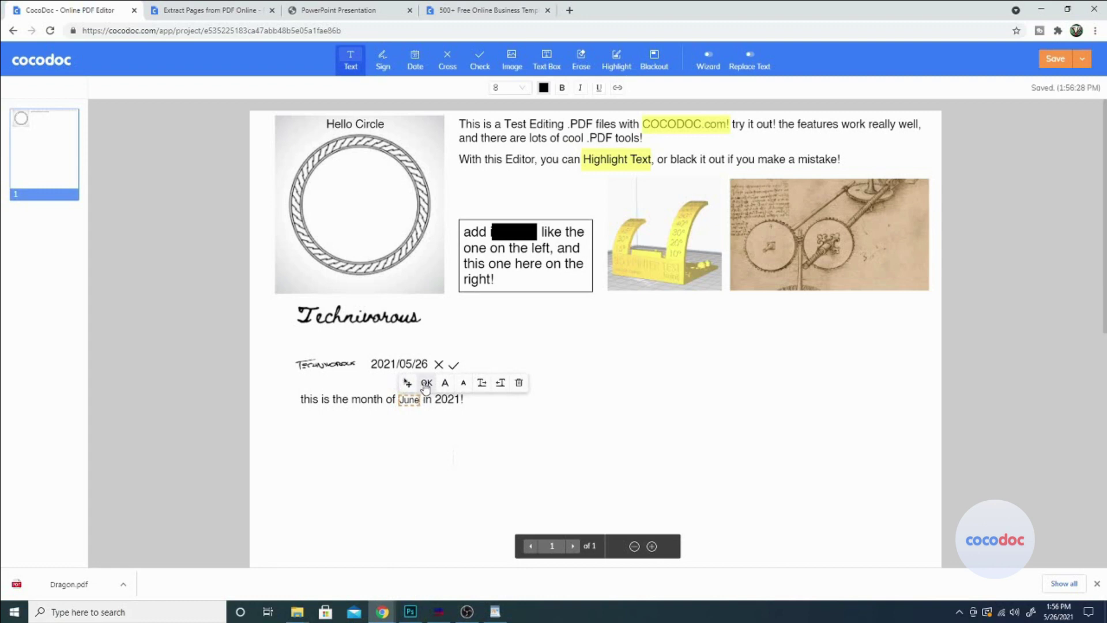
left_click(426, 383)
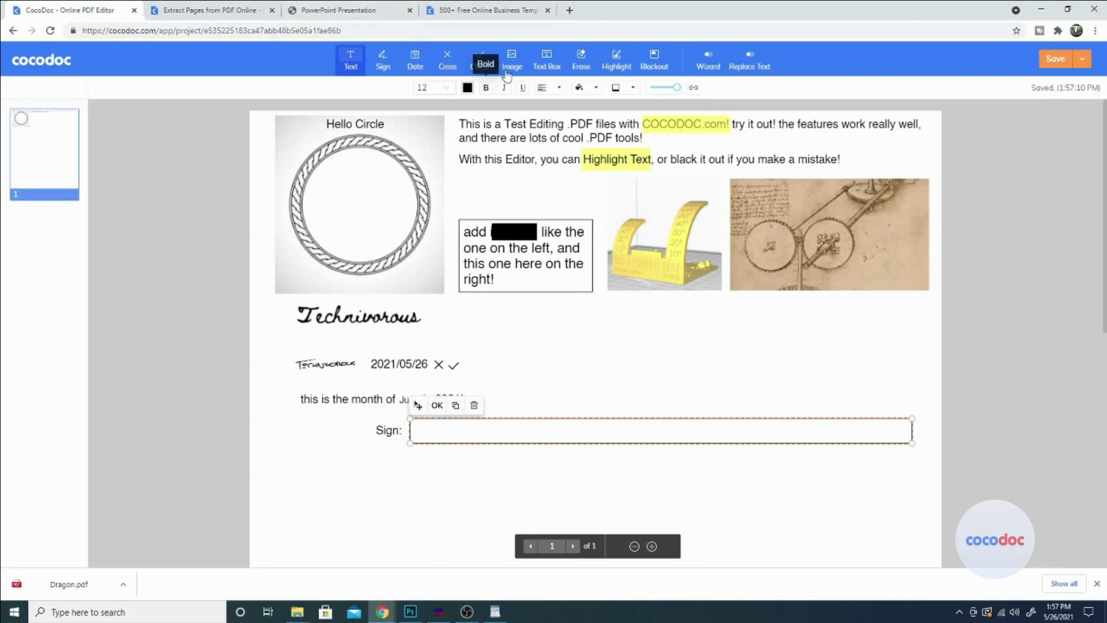
Step: Place a text box beneath the Sign field and stretch it into a wide, short Date field
left_click(541, 60)
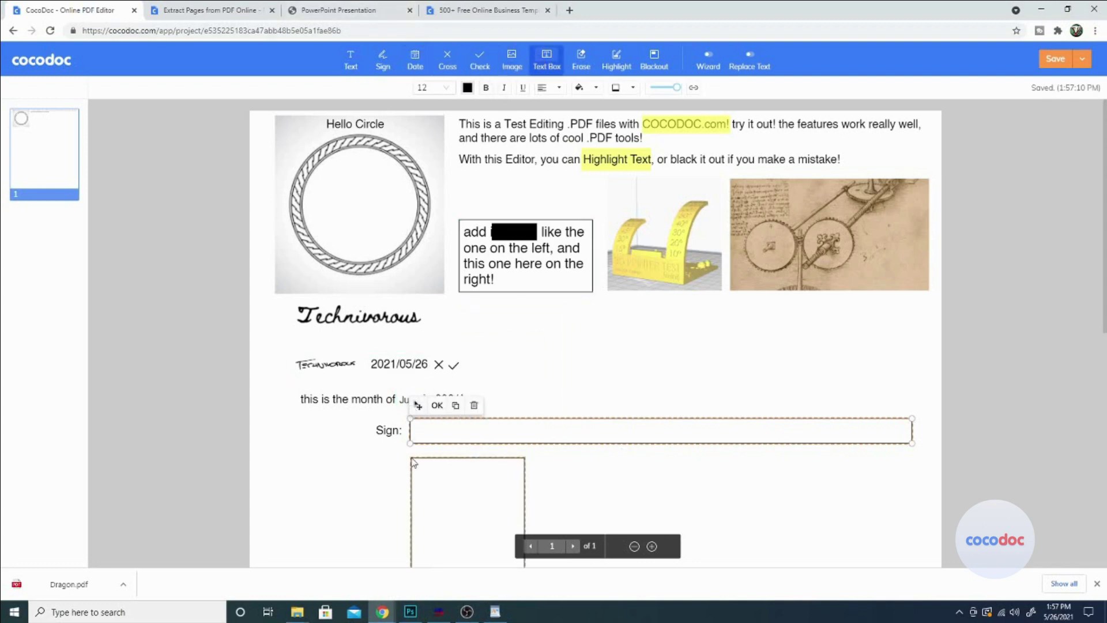
left_click(412, 461)
scroll(667, 484, "down", 1)
scroll(586, 432, "down", 2)
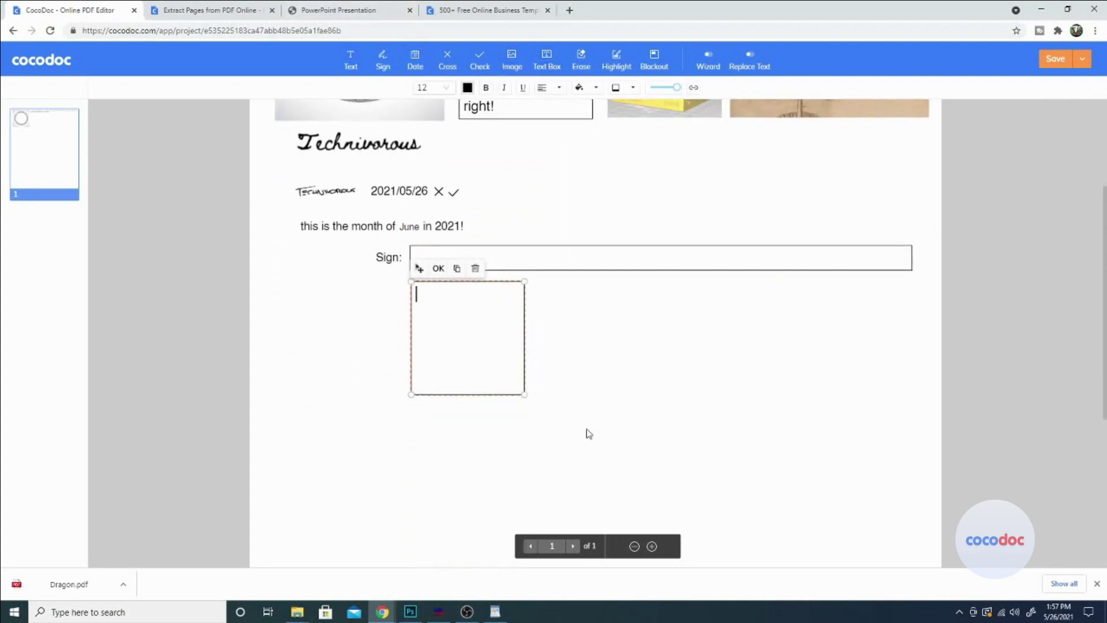
left_click_drag(525, 395, 912, 302)
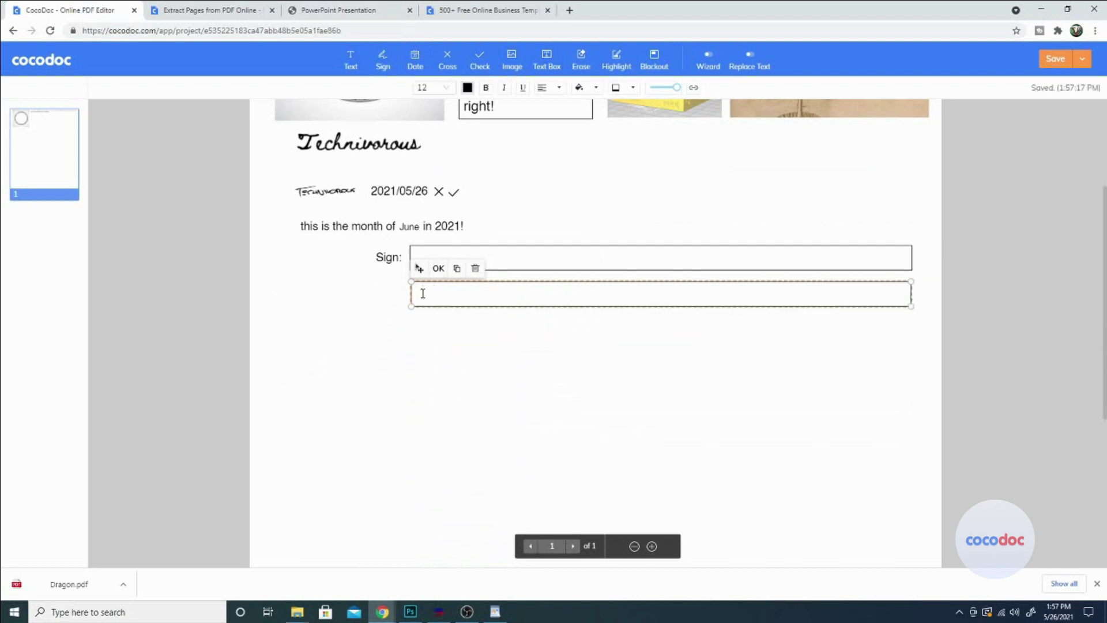
type("Date:")
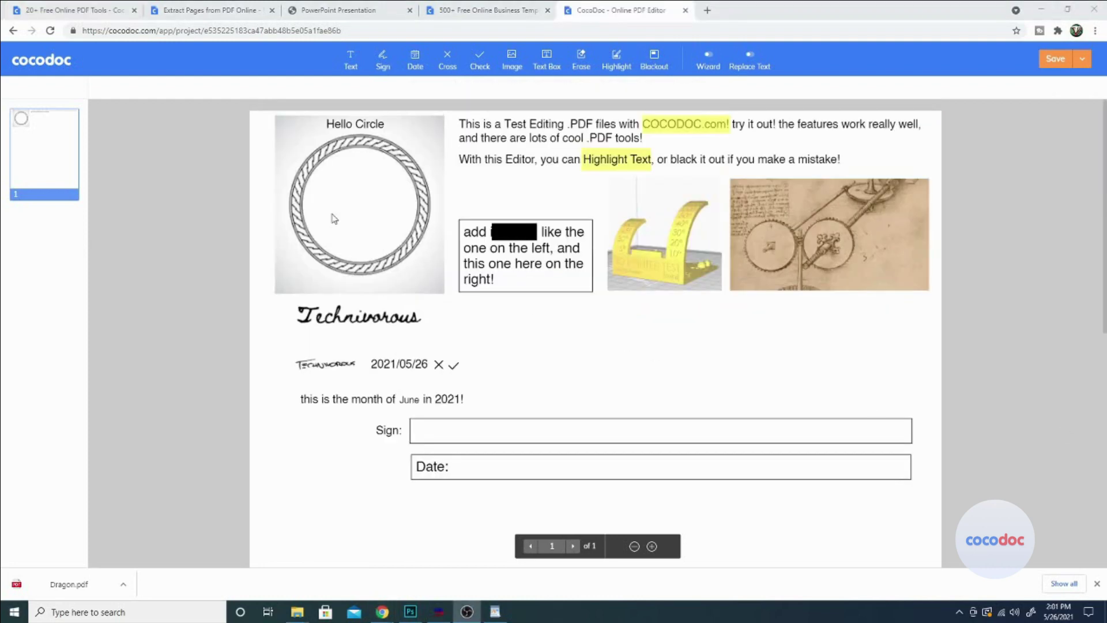
Step: Return to the Extract Pages tool showing the Dragon PDF's pages
left_click(101, 12)
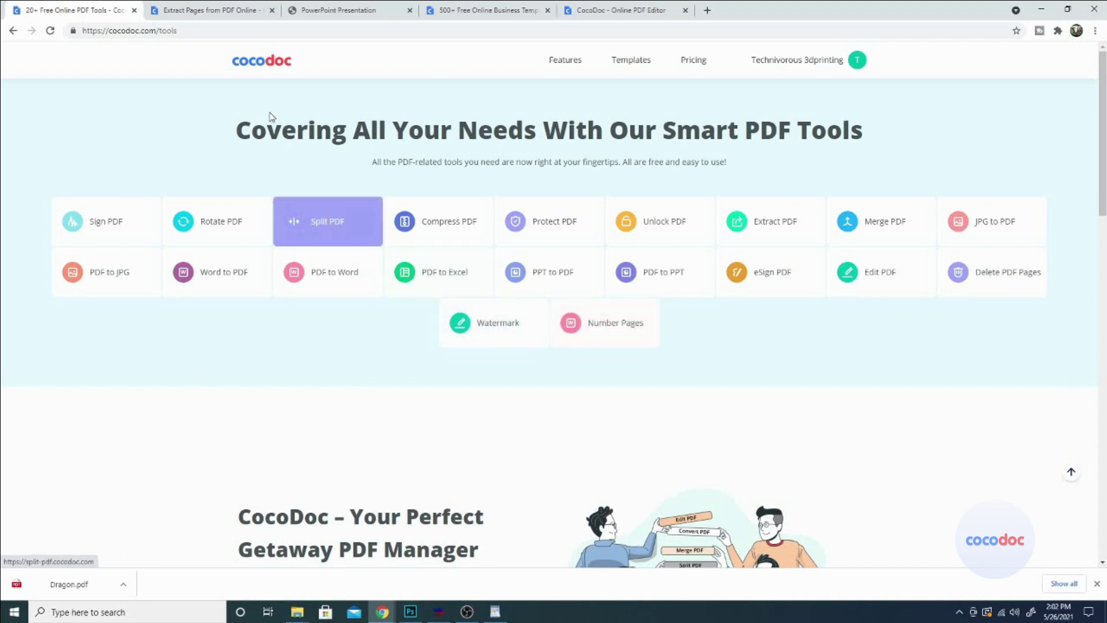
left_click(206, 9)
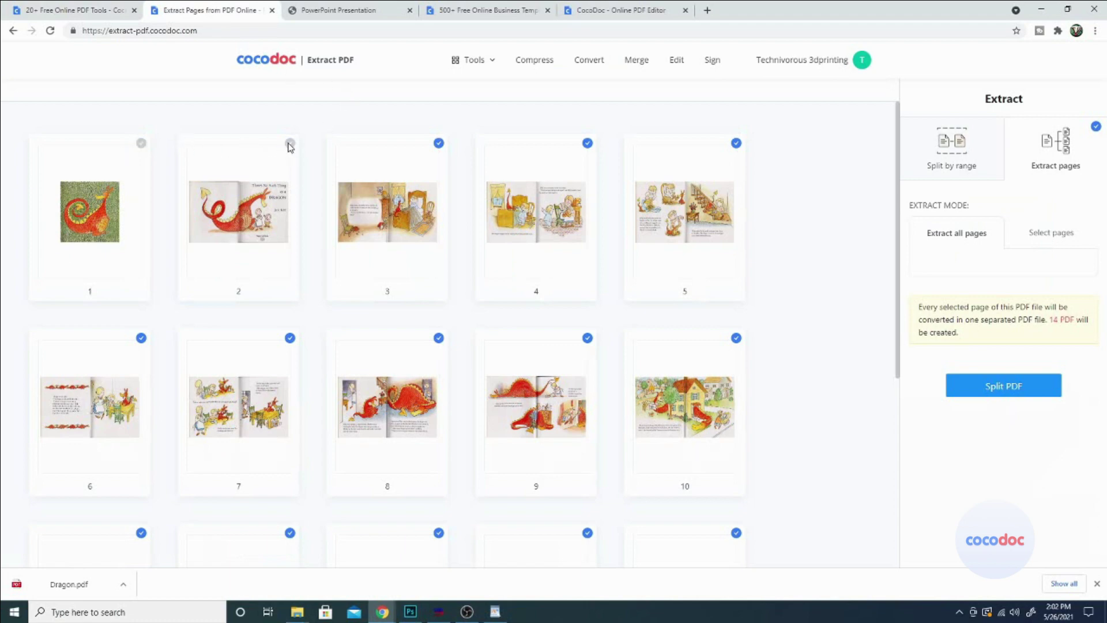
Step: Target pages 5 and 7-8 of the Dragon PDF for extraction as three separate PDFs
left_click(736, 143)
left_click(1065, 234)
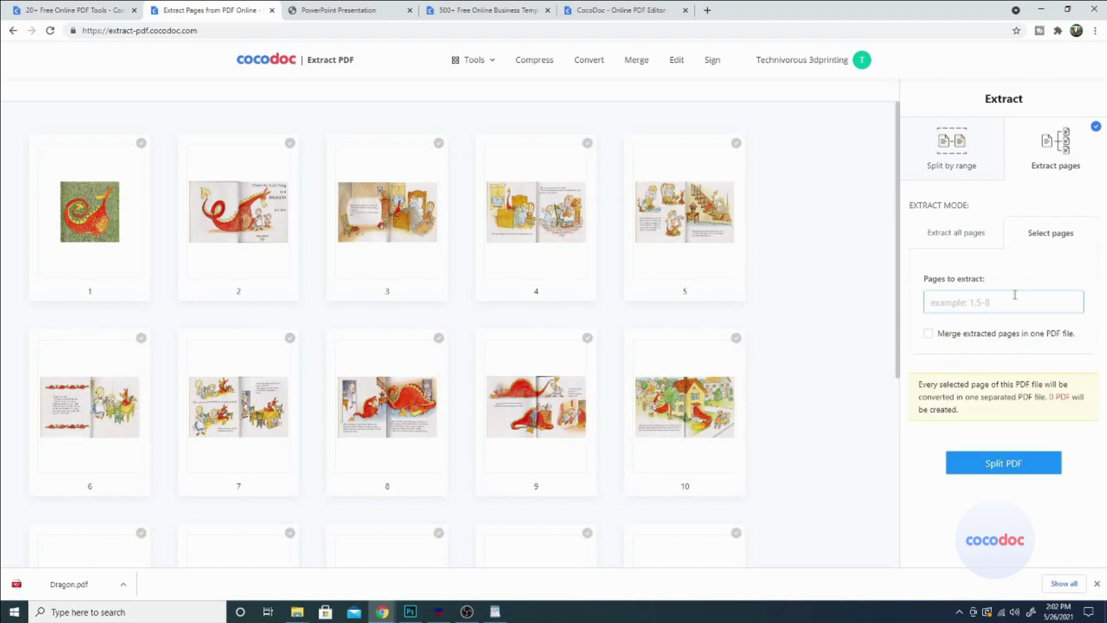
left_click(984, 308)
type("5")
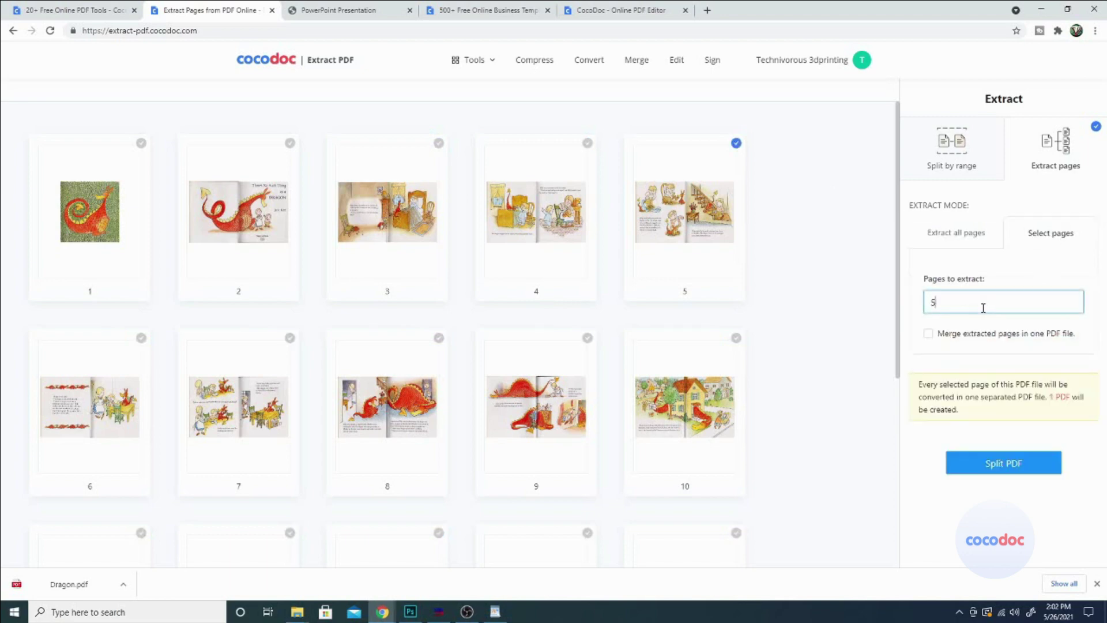
type(",")
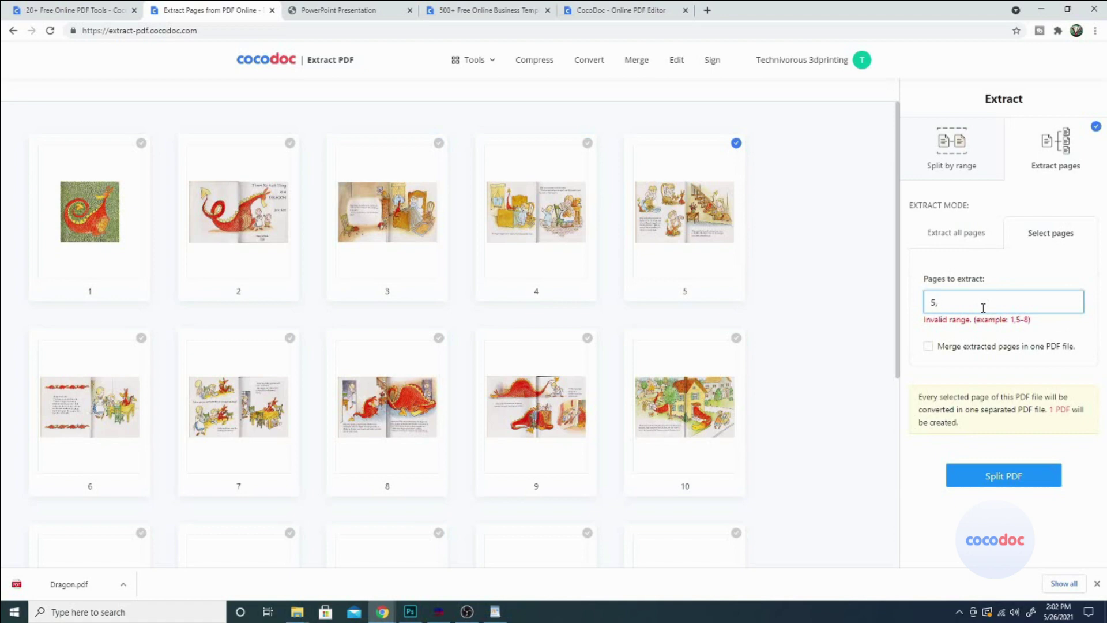
type("7-8")
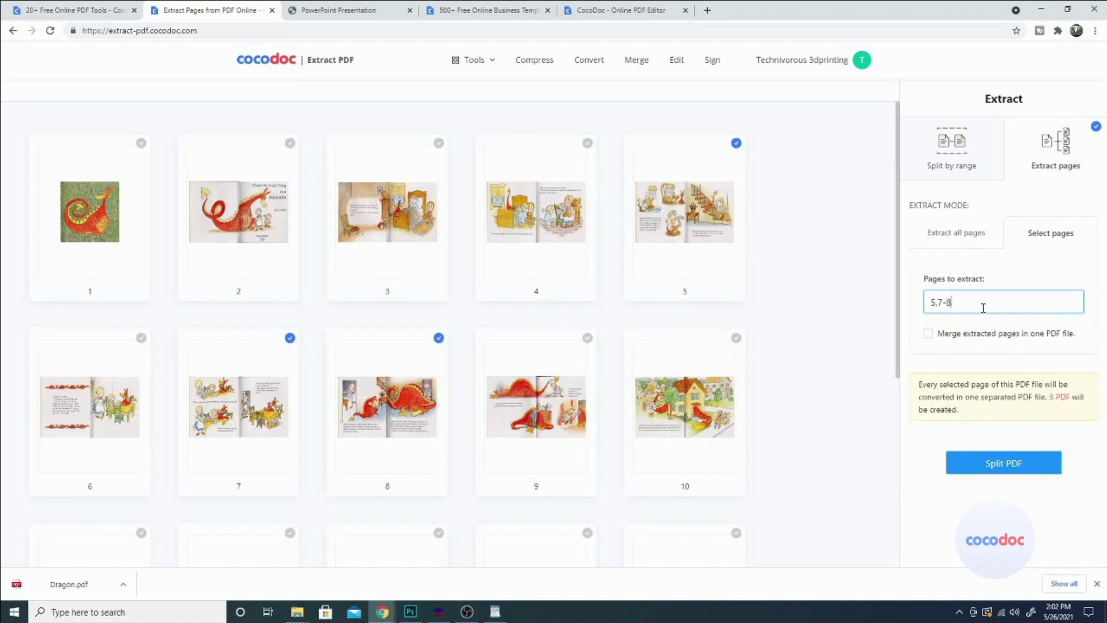
left_click(930, 336)
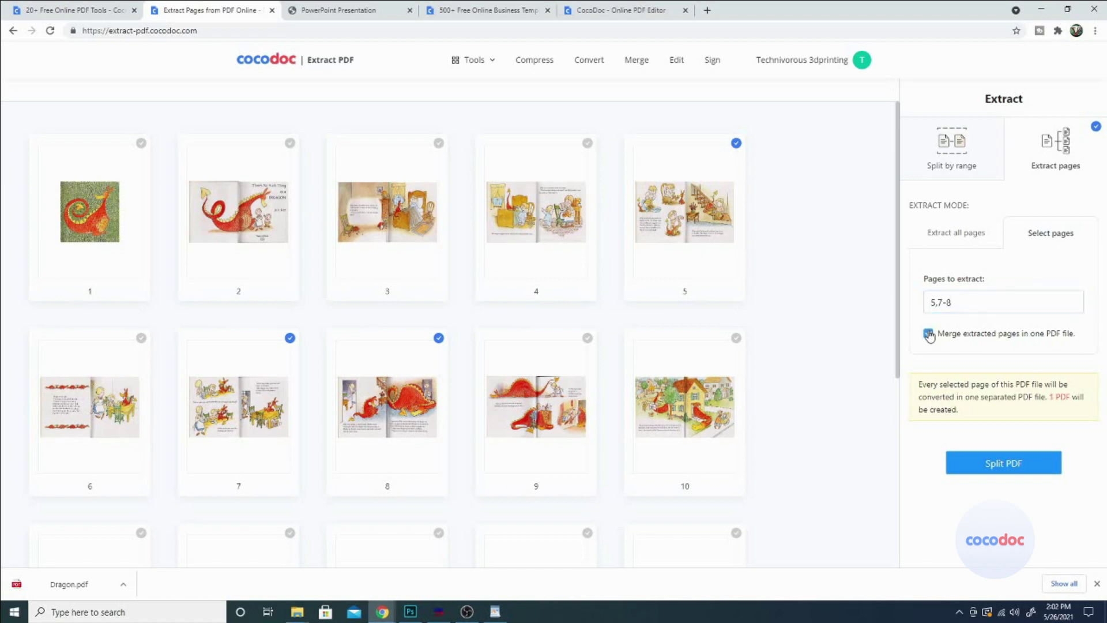
Step: Split out the chosen pages and download them as Dragon.zip
left_click(1003, 463)
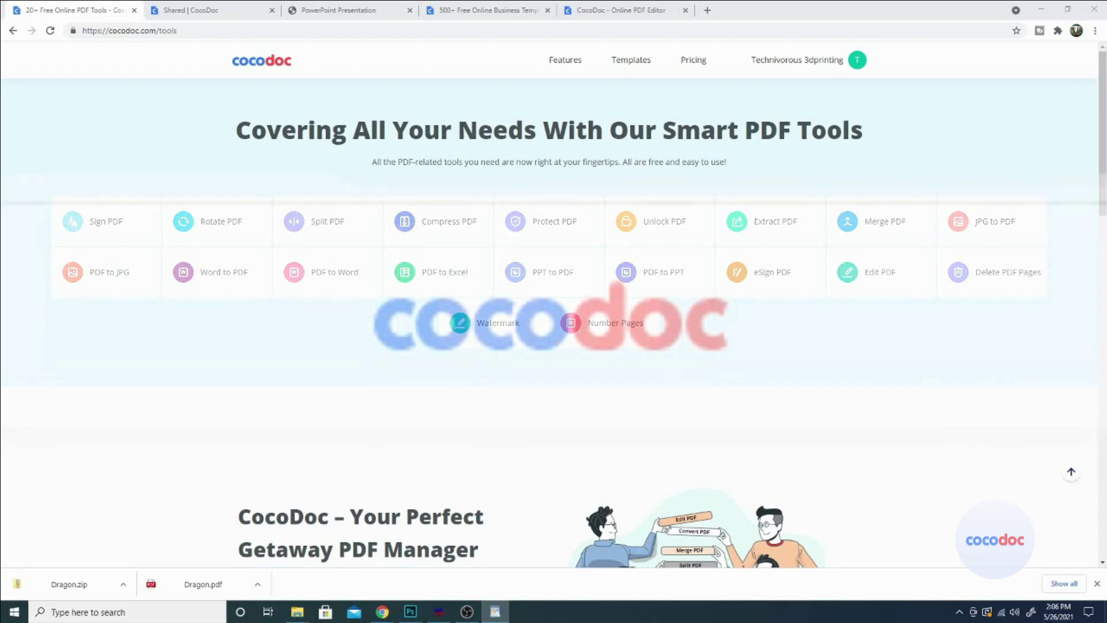
Step: Go to CocoDoc's document templates page
left_click(628, 61)
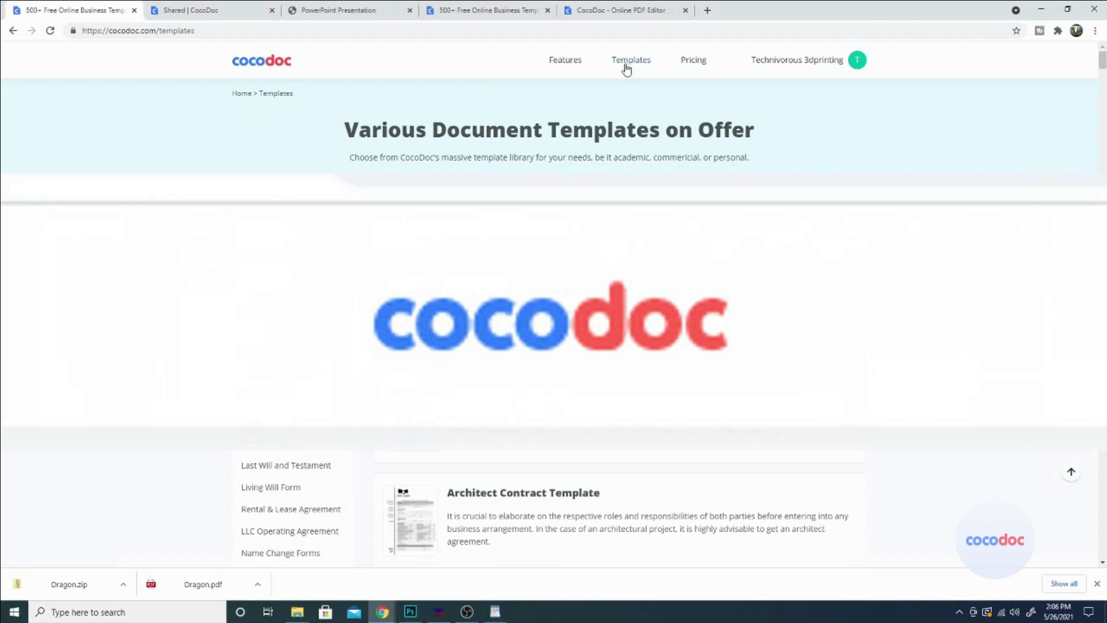
scroll(626, 117, "down", 1)
scroll(619, 129, "down", 3)
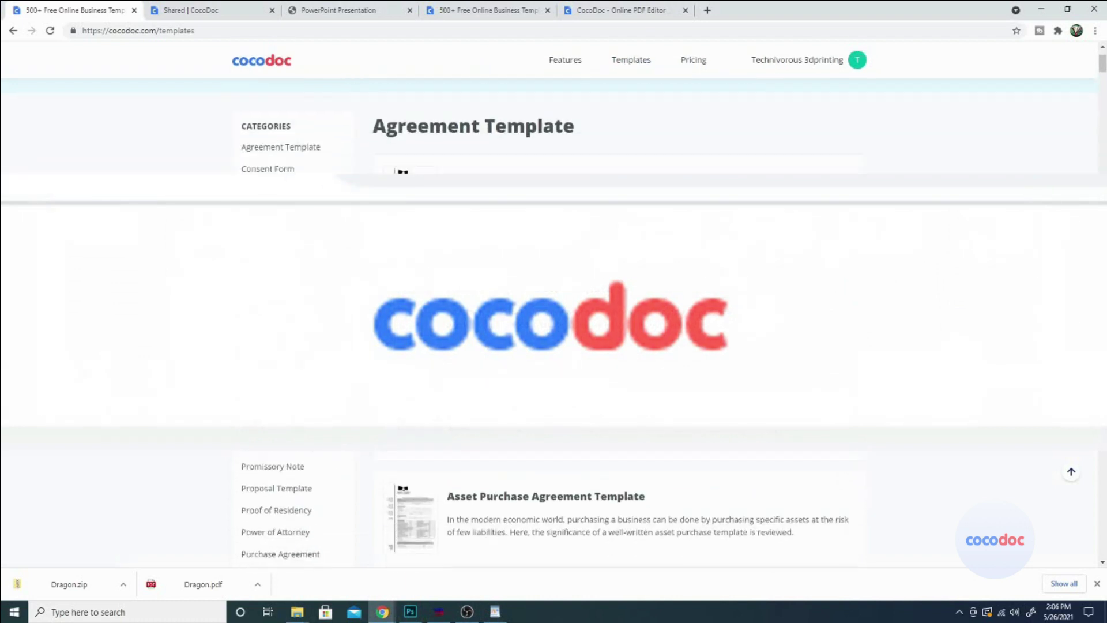
scroll(619, 130, "down", 3)
scroll(619, 129, "down", 2)
scroll(619, 130, "down", 2)
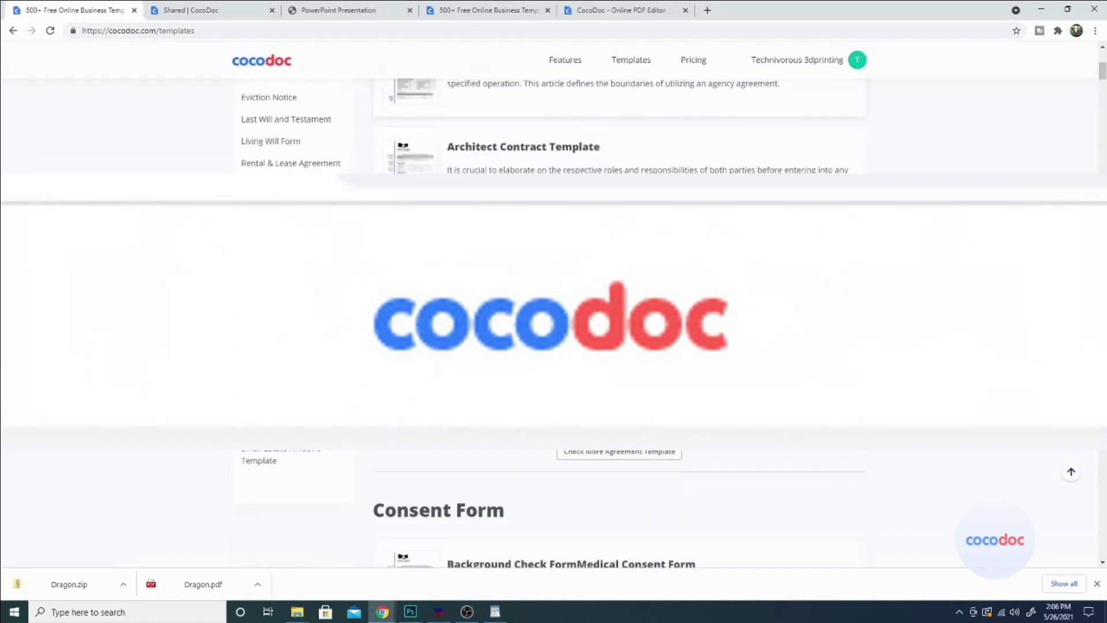
scroll(619, 130, "down", 1)
scroll(620, 131, "down", 2)
scroll(619, 129, "down", 1)
scroll(619, 130, "down", 3)
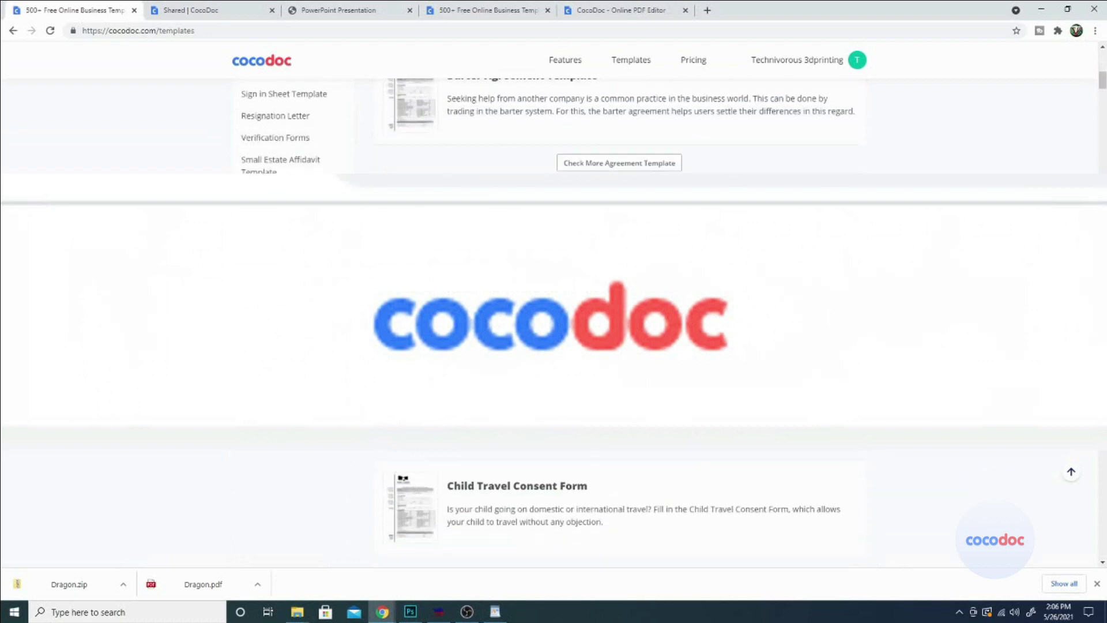
scroll(619, 130, "down", 2)
scroll(619, 346, "up", 1)
scroll(619, 345, "up", 1)
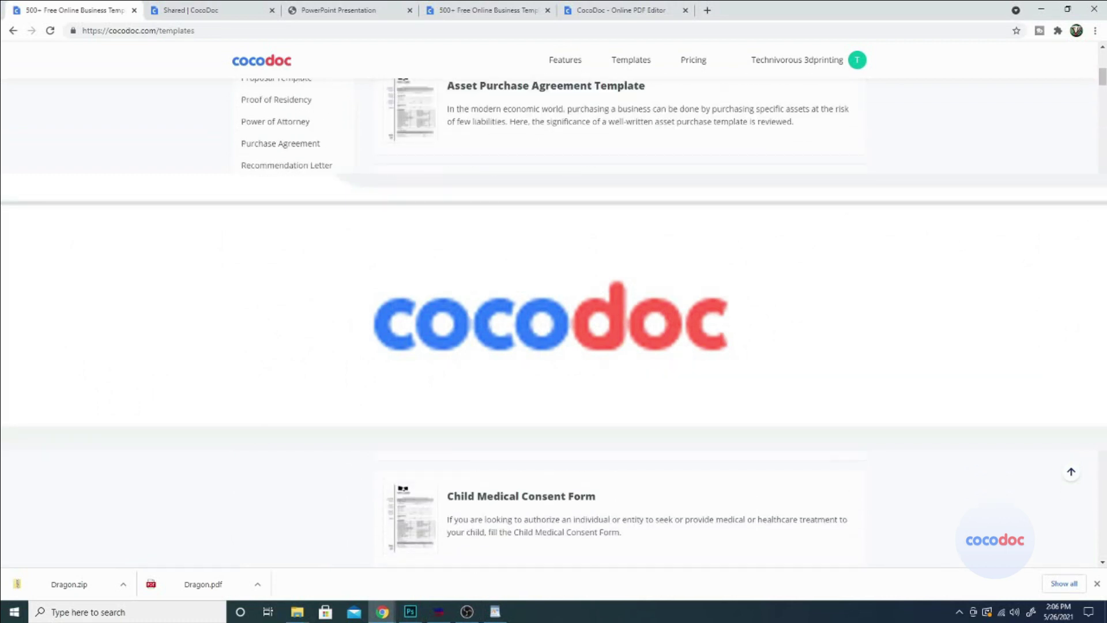
scroll(619, 346, "up", 1)
scroll(619, 345, "up", 1)
scroll(619, 346, "up", 1)
scroll(619, 346, "up", 1)
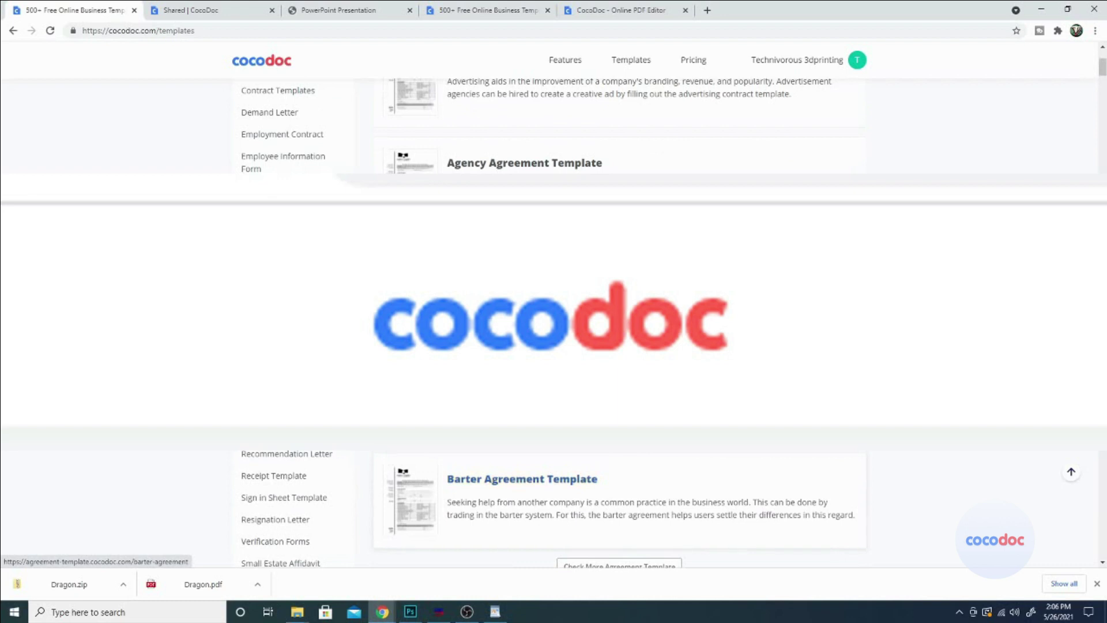
scroll(619, 346, "up", 1)
scroll(620, 346, "up", 1)
scroll(620, 346, "up", 1)
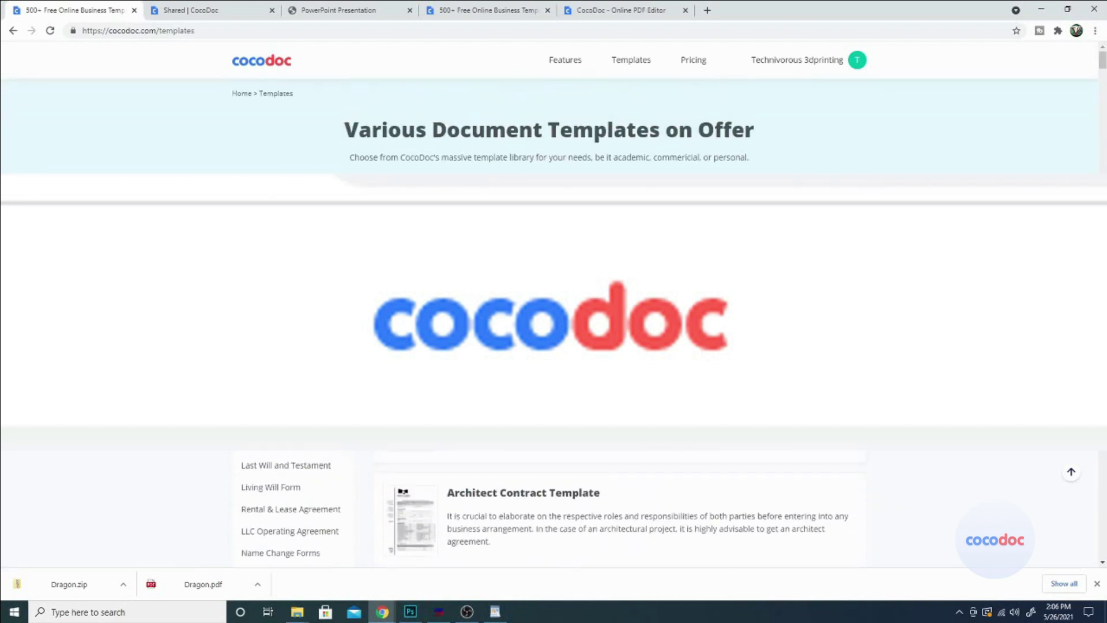